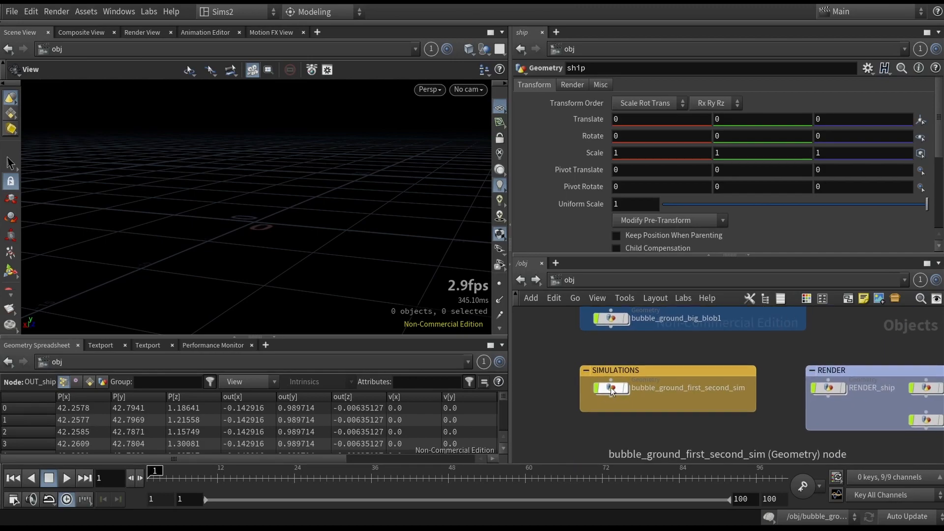
- Open the bubble_ground_first_second_sim geometry network and frame its ground mesh in the viewport
double_click(611, 389)
key(space+f)
mouse_move(319, 224)
mouse_down()
mouse_move(306, 261)
mouse_move(329, 230)
mouse_up()
middle_drag(595, 341, 586, 365)
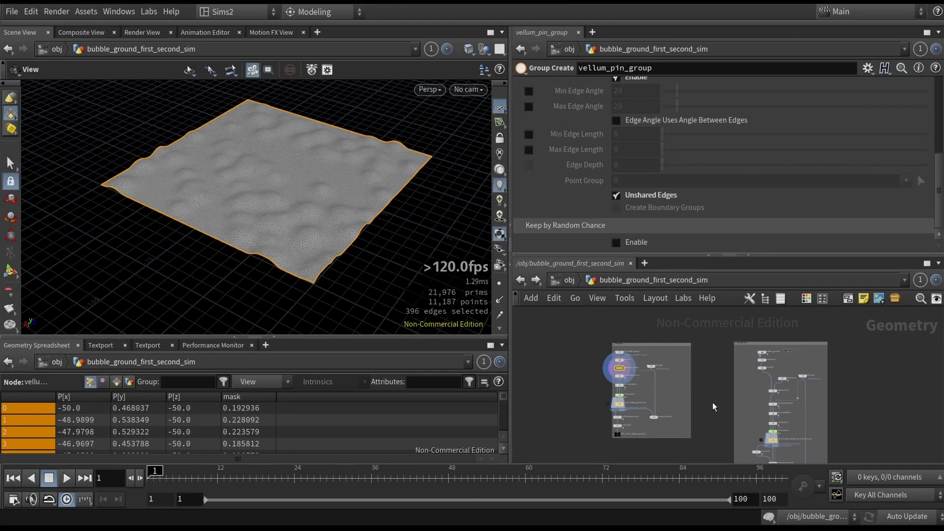
middle_drag(712, 402, 693, 383)
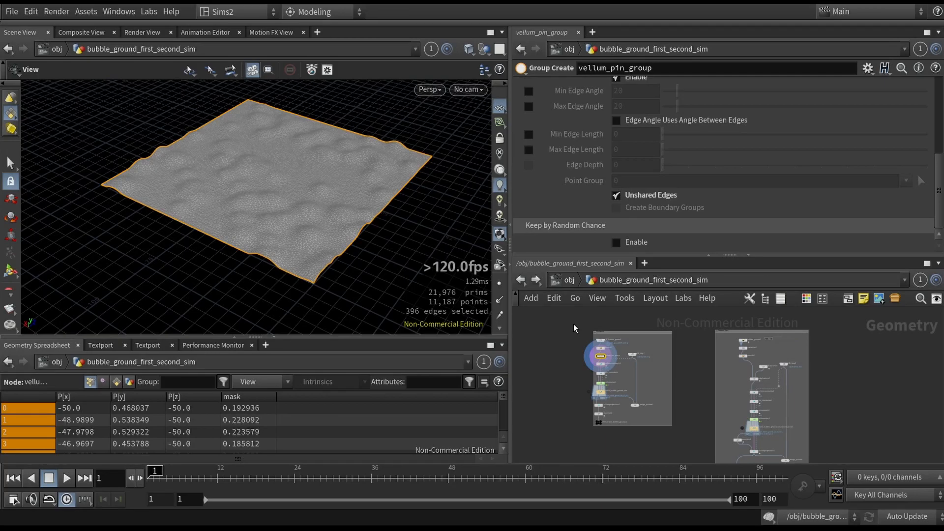
- Display the IN_bubble_ground node, follow its Object 1 reference to the source network, and return to the simulation network
scroll(592, 341, up, 2)
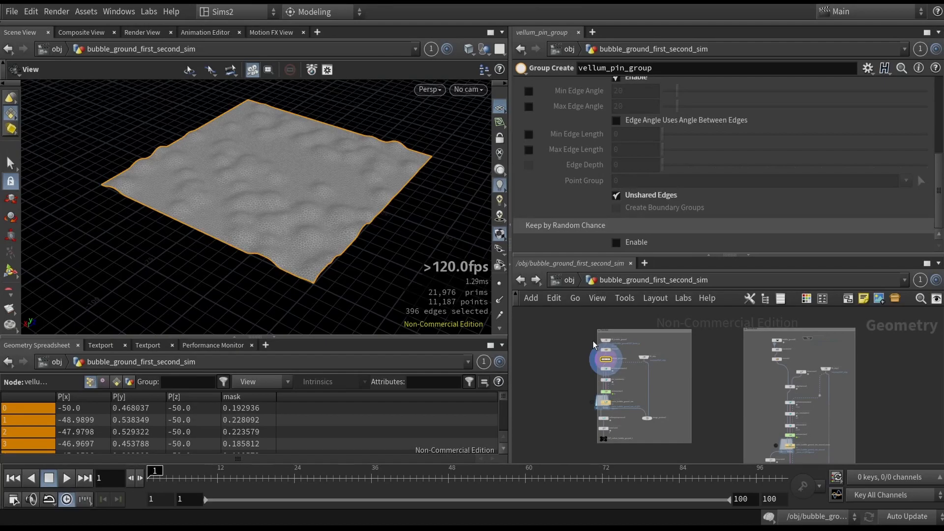
scroll(592, 341, up, 3)
click(640, 340)
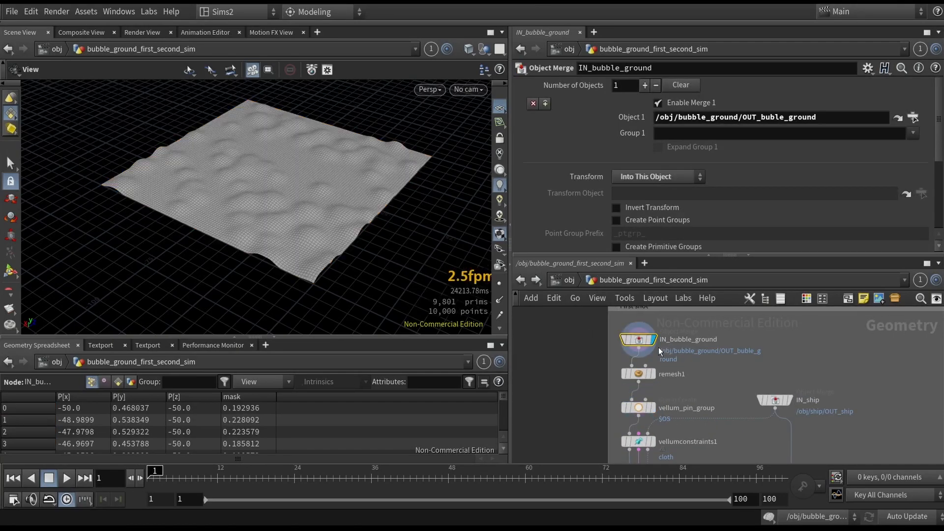
click(897, 118)
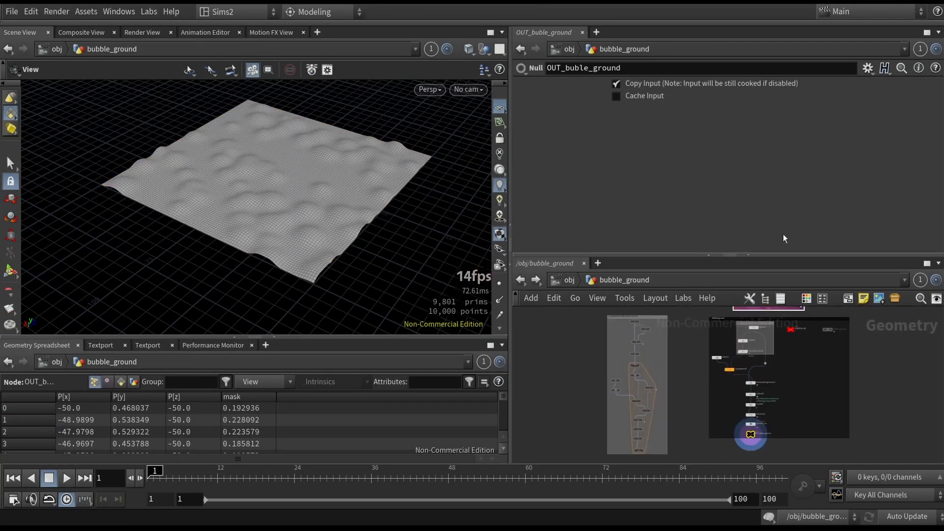
drag(359, 206, 300, 265)
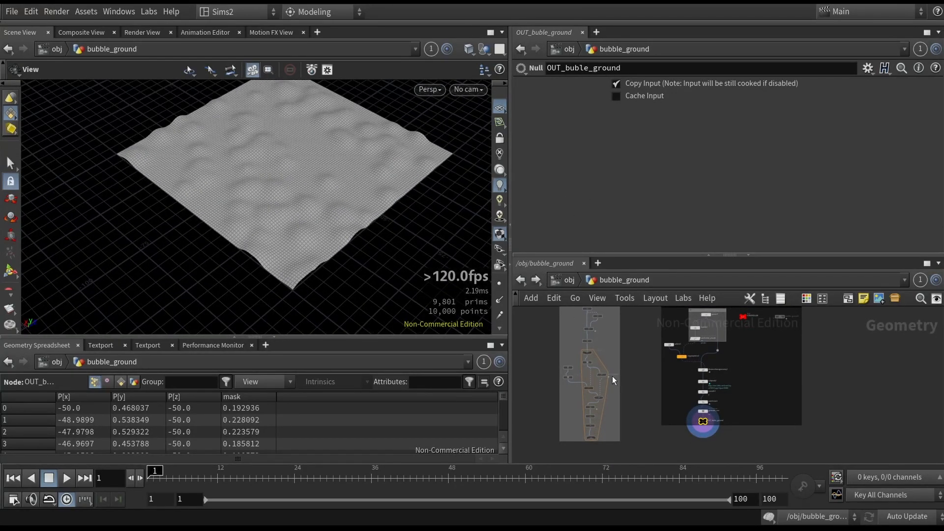
click(522, 280)
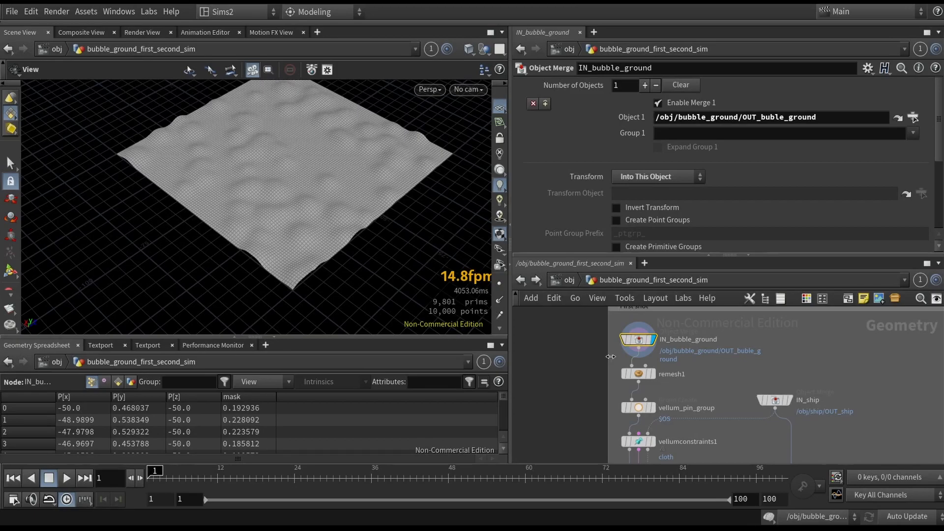
- Check the Transform options of the IN_bubble_ground Object Merge, keeping Into This Object
scroll(728, 392, up, 3)
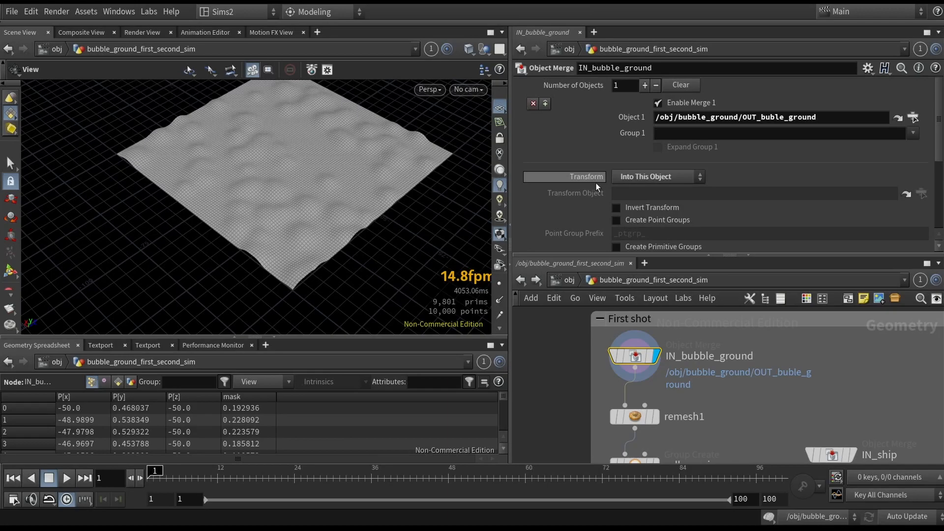
click(654, 177)
click(654, 177)
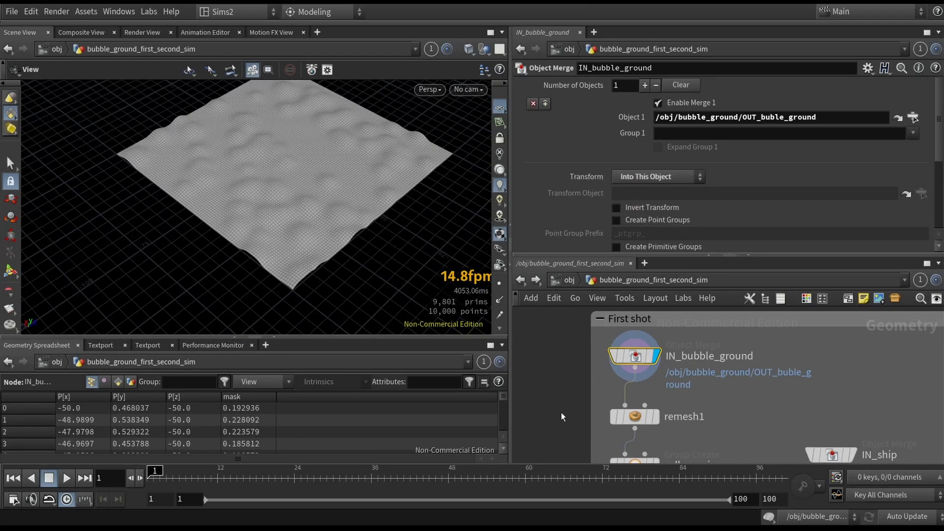
- Display the remesh1 node and compare its triangulated ground with the input mesh up close
middle_drag(601, 415, 604, 337)
click(635, 339)
scroll(318, 242, up, 5)
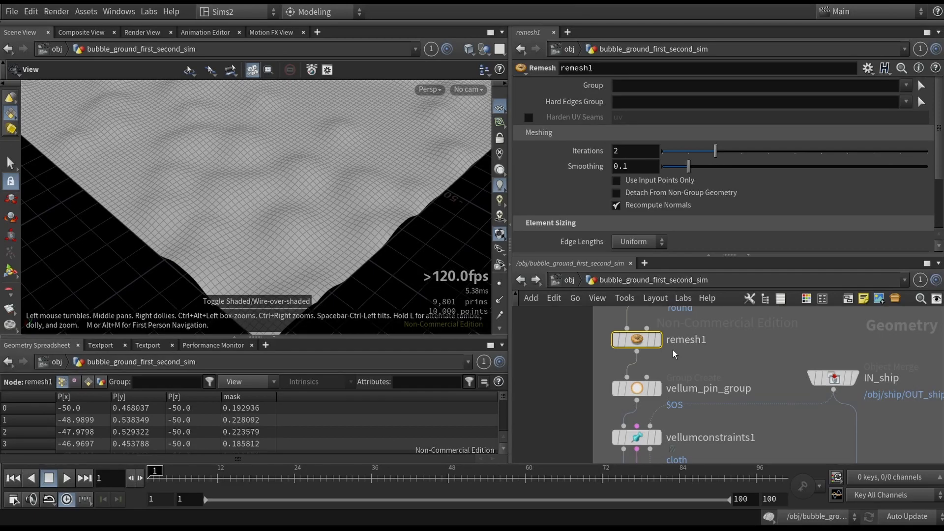
drag(298, 252, 295, 224)
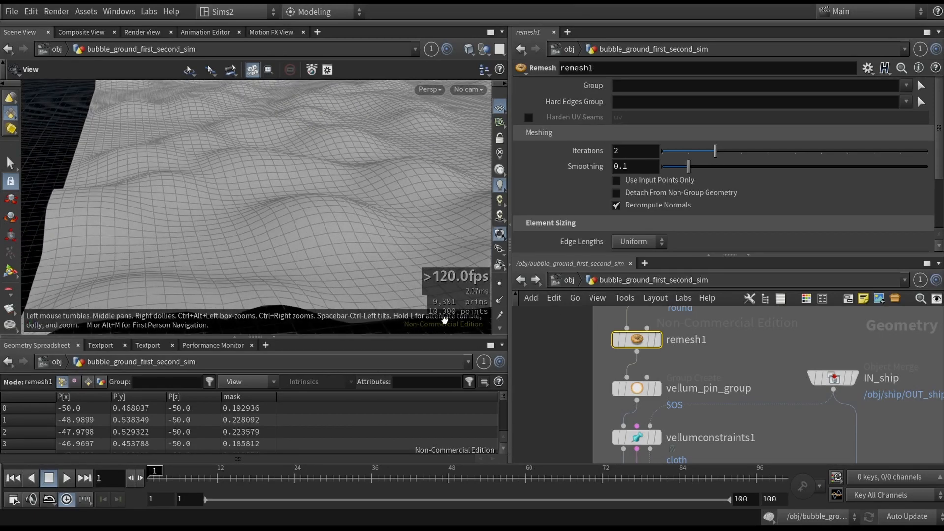
key(r)
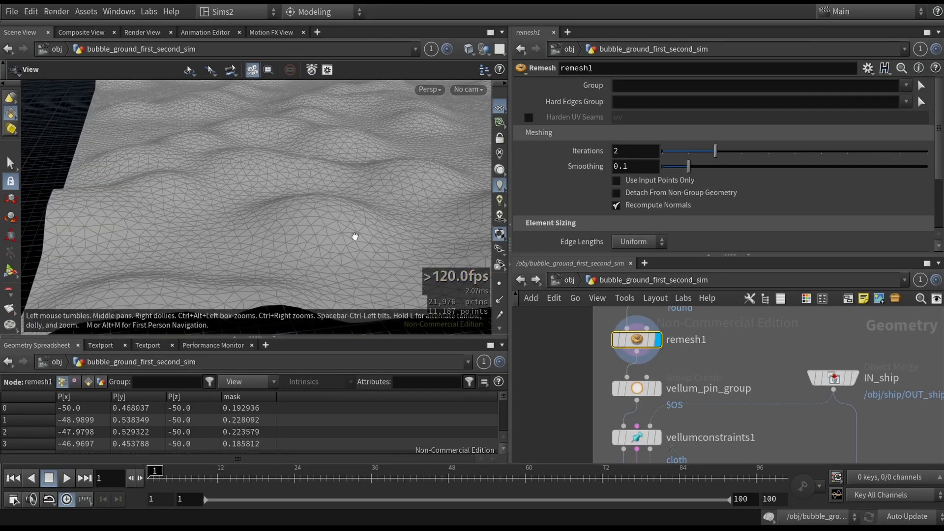
scroll(360, 240, up, 3)
drag(361, 241, 367, 262)
key(h)
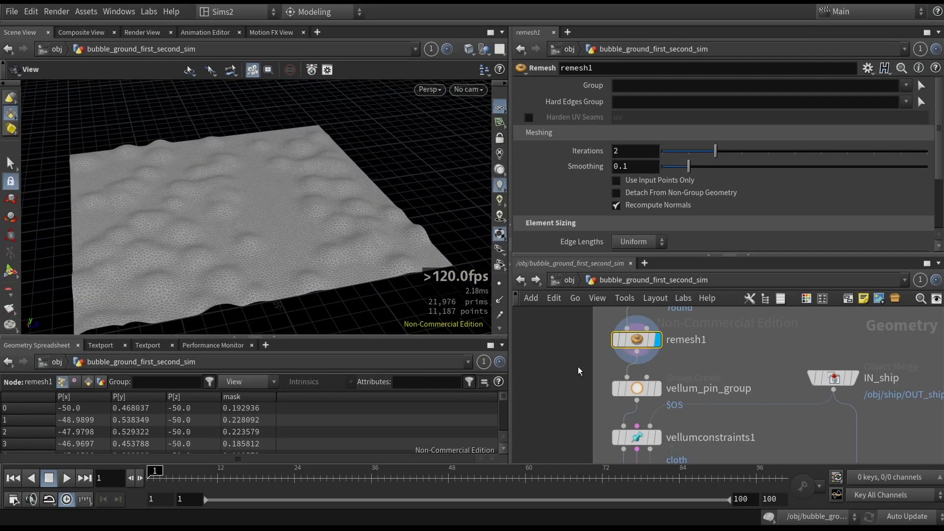
- Display the vellum_pin_group node and examine the grouped border edges of the ground mesh
click(632, 390)
key(r)
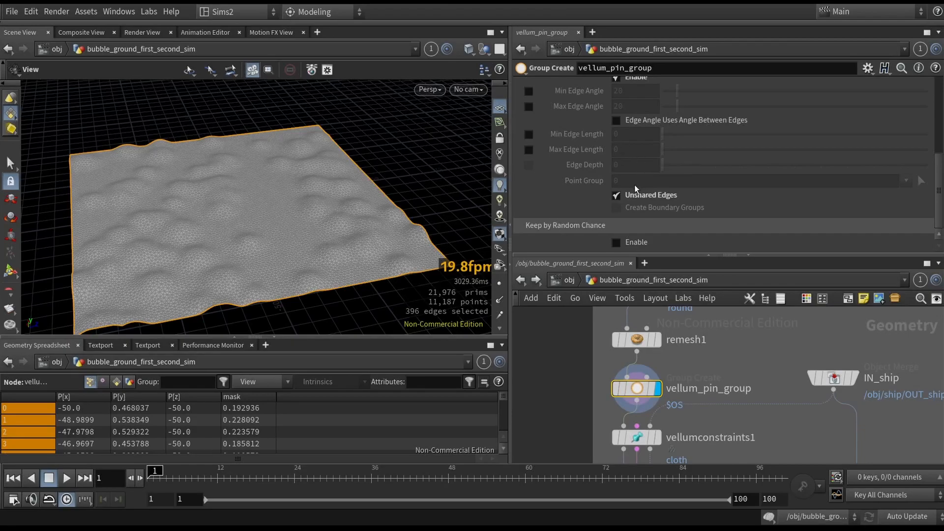
mouse_move(315, 236)
mouse_down()
mouse_move(320, 212)
mouse_move(302, 238)
mouse_up()
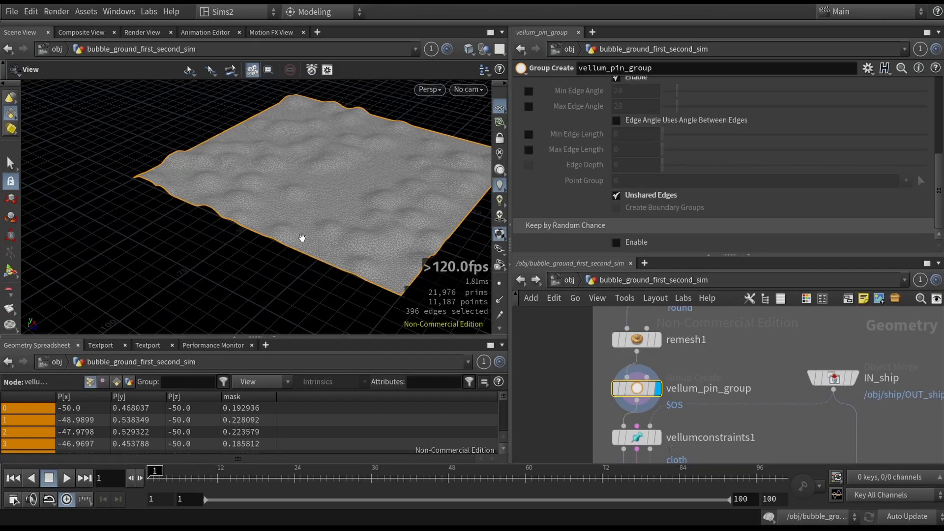
drag(329, 238, 427, 212)
key(super)
click(332, 231)
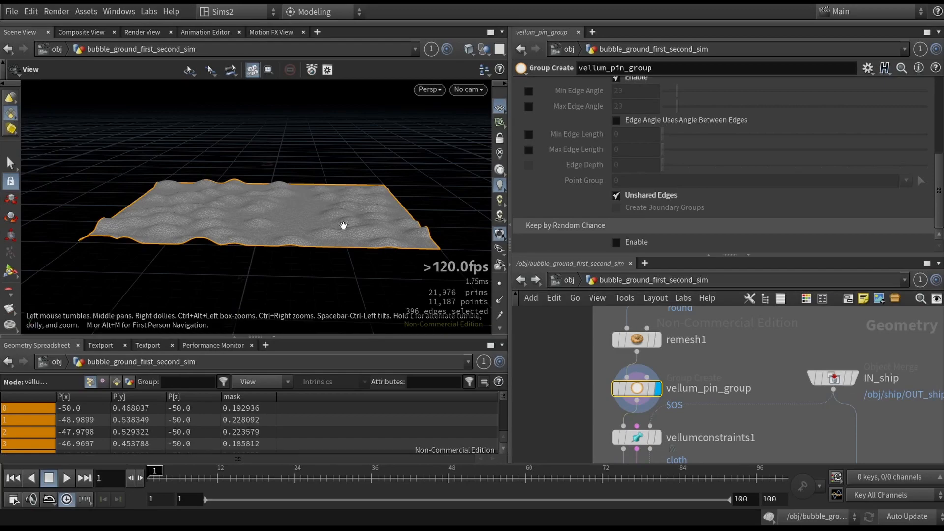
- Review the vellum_pin_group settings, switching Unshared Edges off and back on to compare the resulting edge group
middle_drag(567, 404, 565, 382)
scroll(618, 208, up, 5)
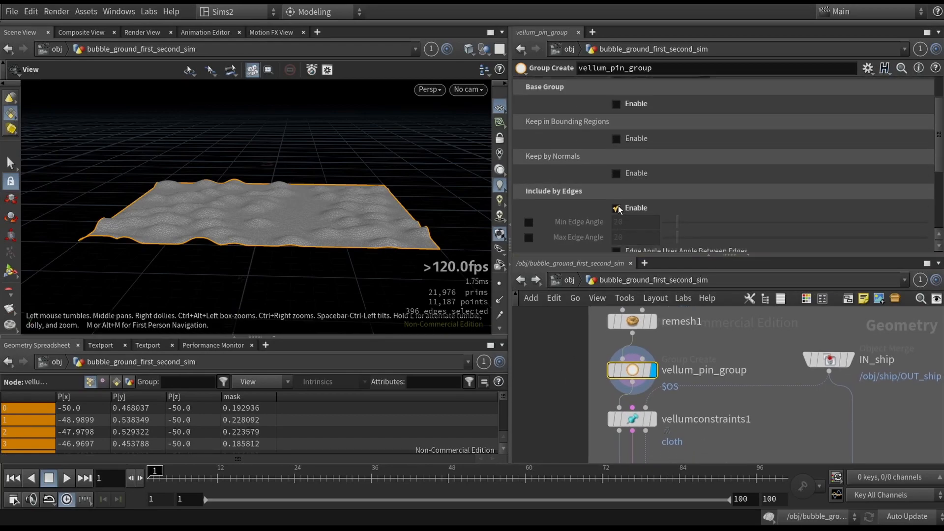
scroll(594, 174, up, 2)
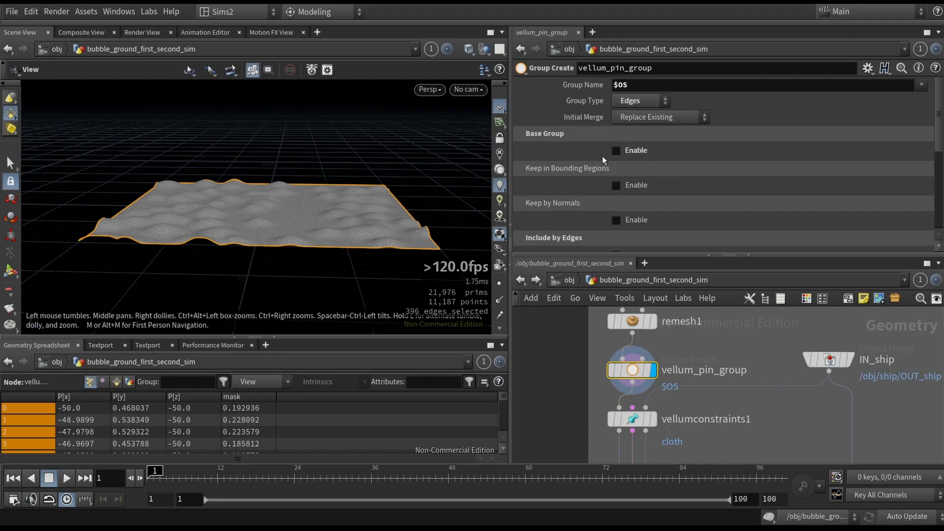
scroll(633, 151, down, 5)
click(615, 174)
scroll(595, 147, down, 3)
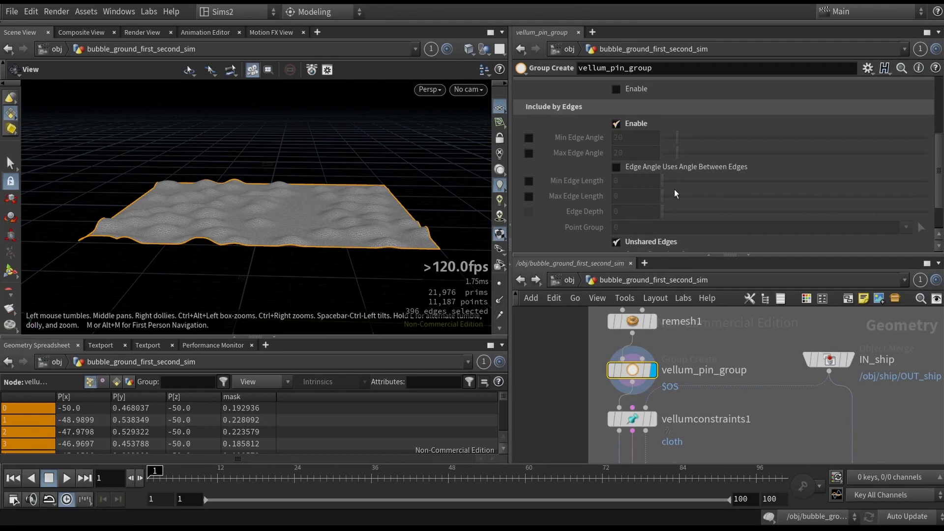
scroll(678, 197, down, 3)
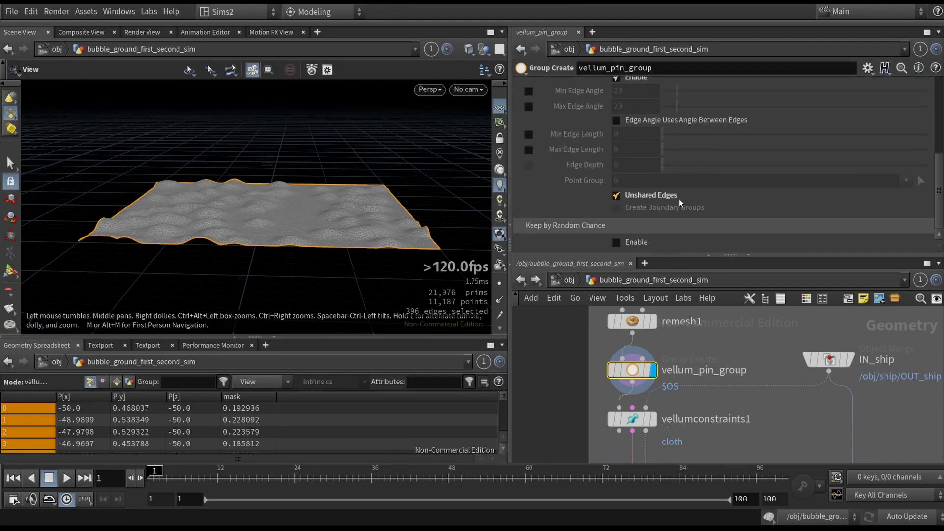
click(629, 196)
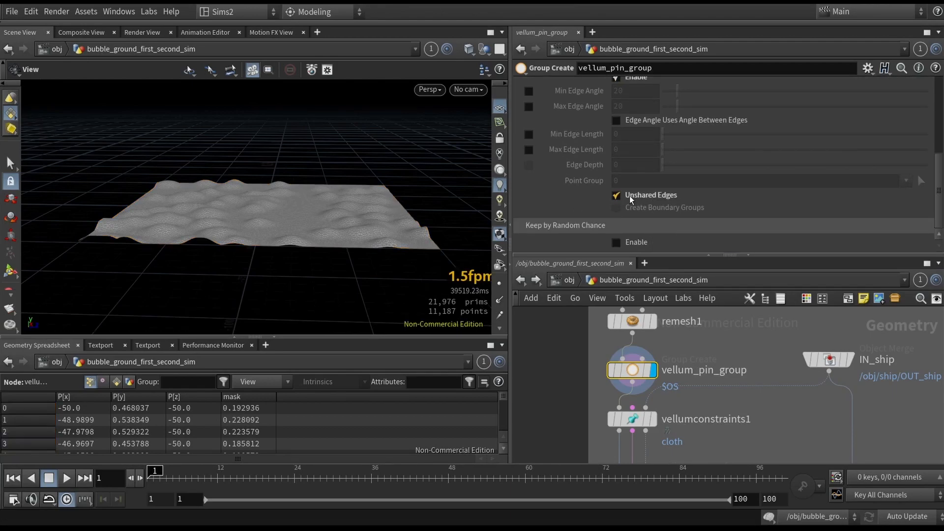
click(629, 195)
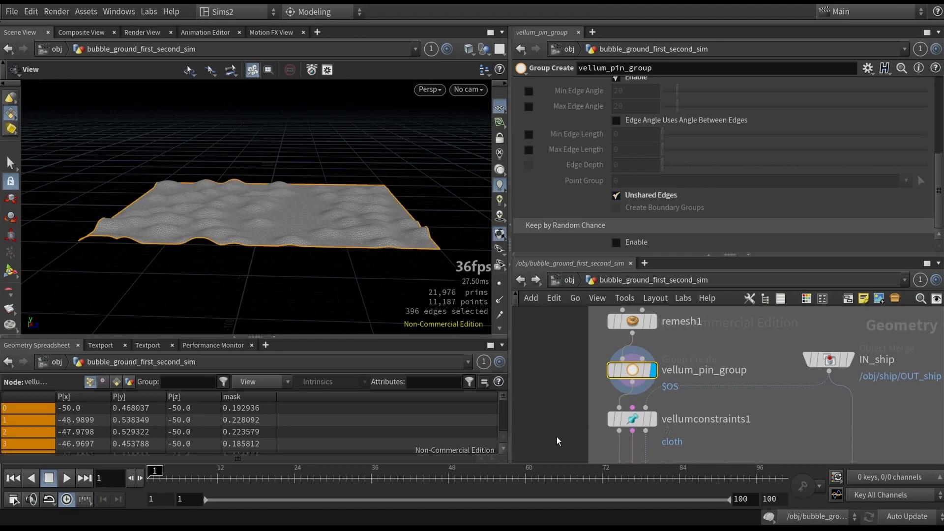
- Display the vellumconstraints1 cloth node and review its mass, thickness and stretch settings
drag(633, 418, 633, 426)
middle_drag(580, 423, 583, 359)
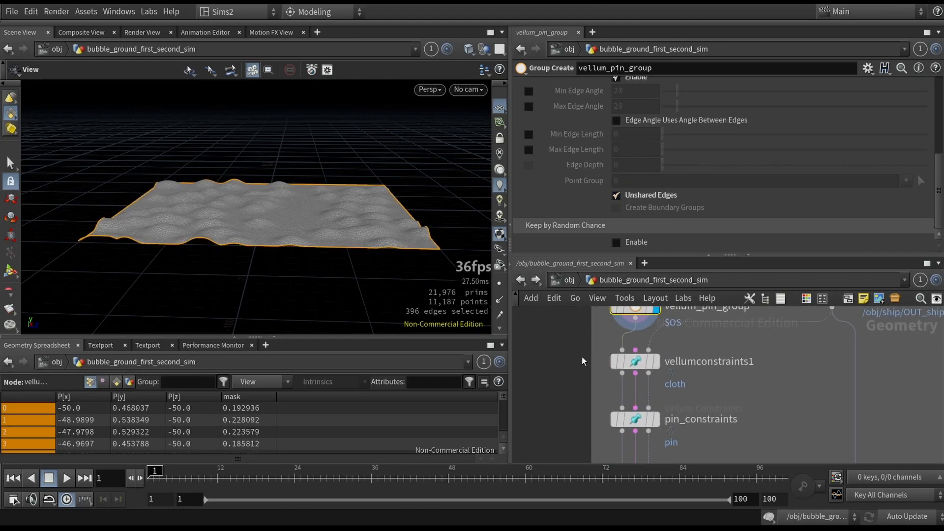
click(655, 362)
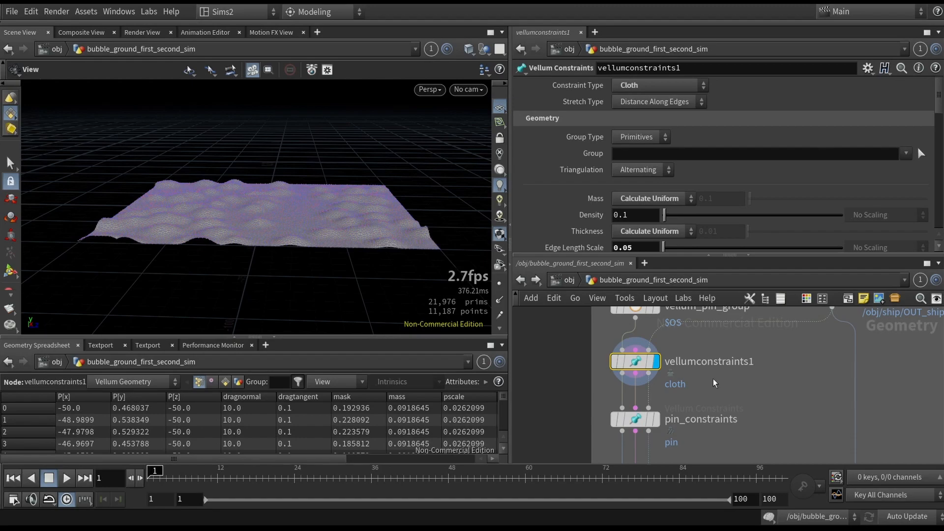
drag(409, 220, 393, 267)
scroll(564, 202, down, 3)
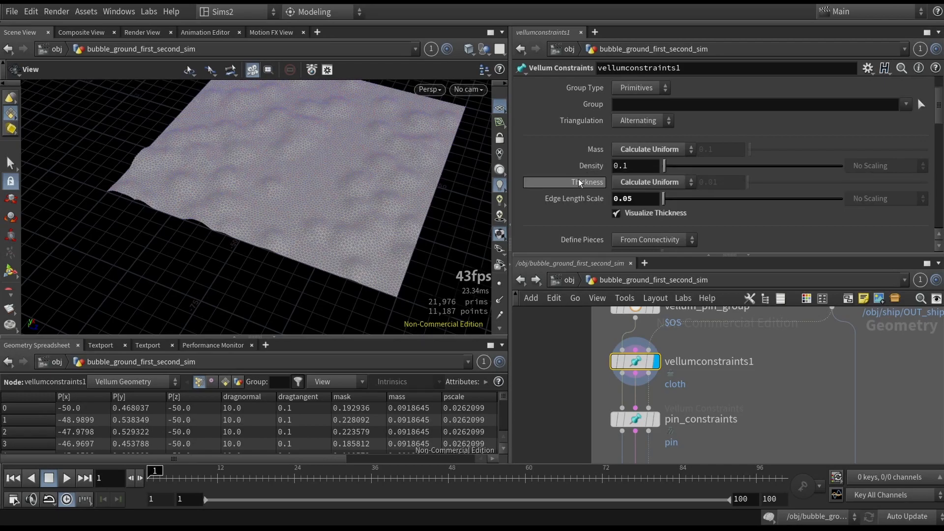
mouse_move(573, 203)
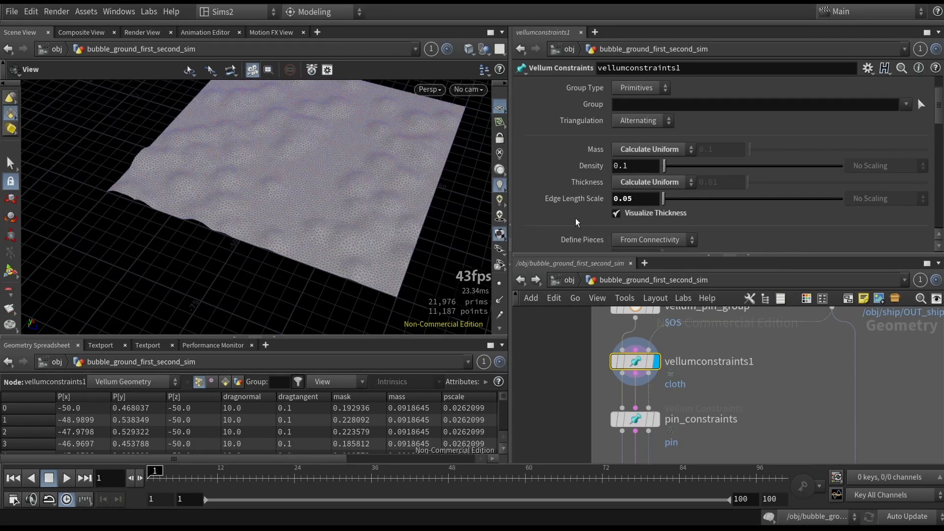
scroll(572, 212, down, 10)
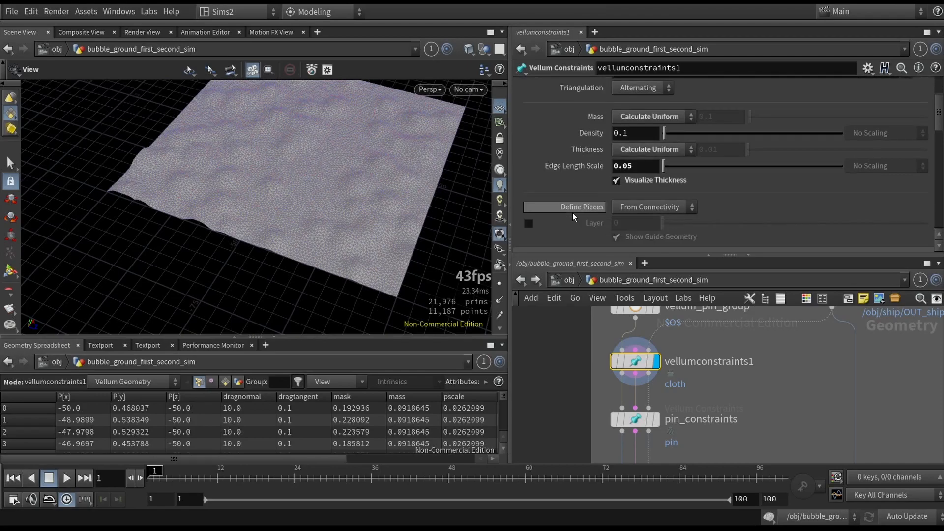
scroll(540, 185, down, 1)
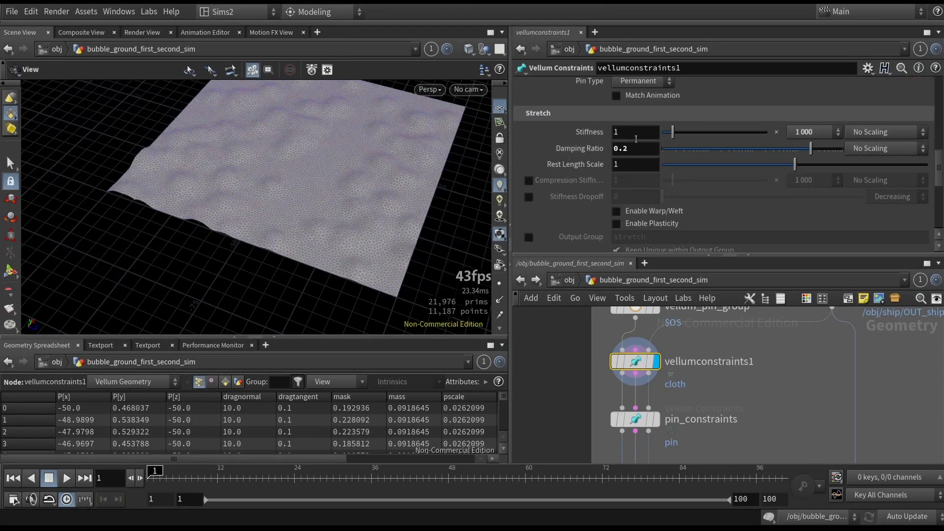
- Try a multiplier of 1e+10 for the Stretch stiffness of vellumconstraints1, and undo the change
click(810, 133)
click(810, 135)
click(819, 134)
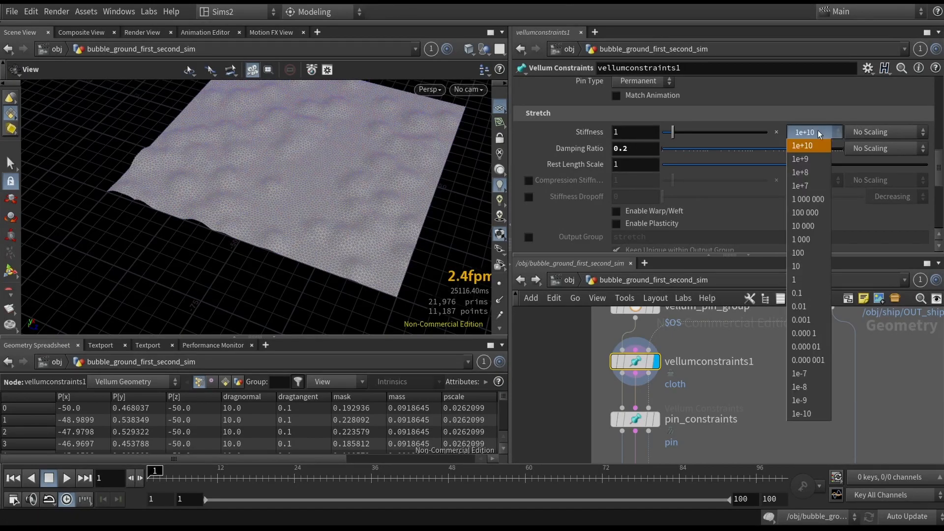
key(Escape)
key(ctrl+z)
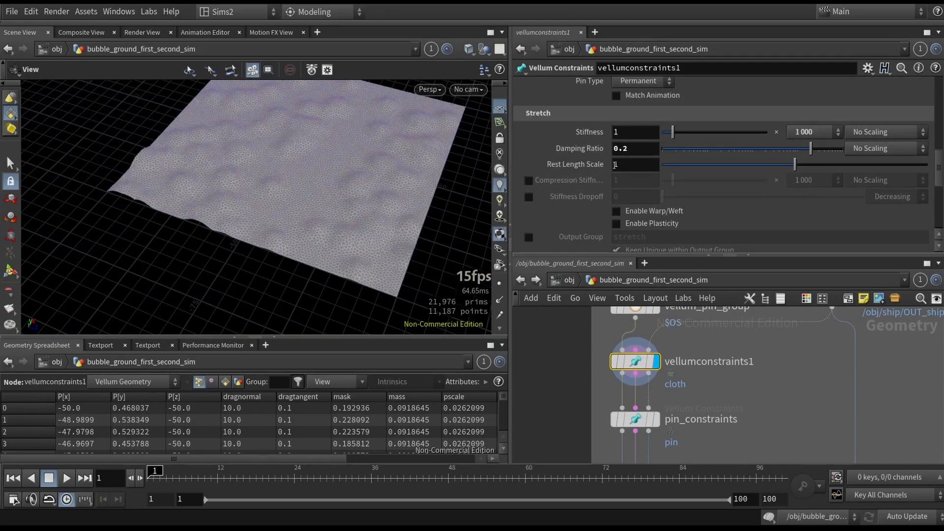
- Try a multiplier of 0.1 for the Bend stiffness of vellumconstraints1, and undo the change
middle_drag(297, 172, 290, 184)
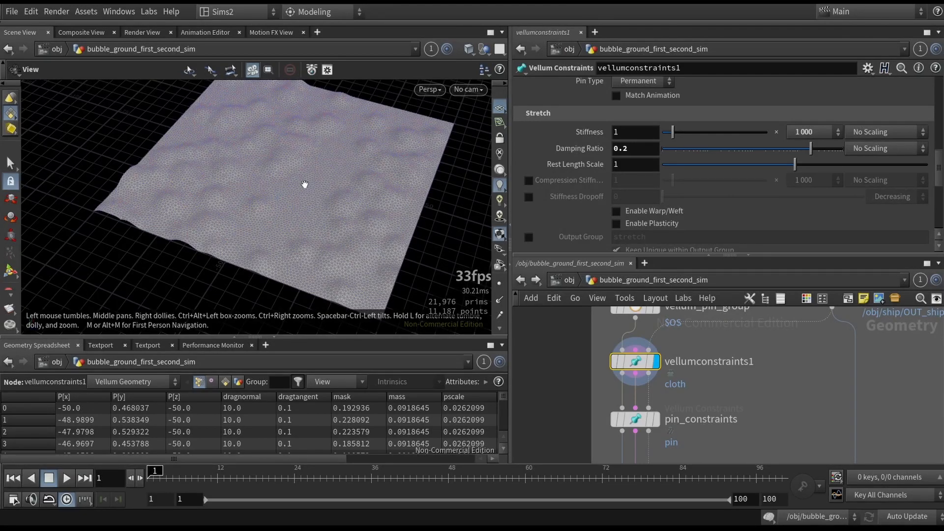
scroll(570, 184, down, 4)
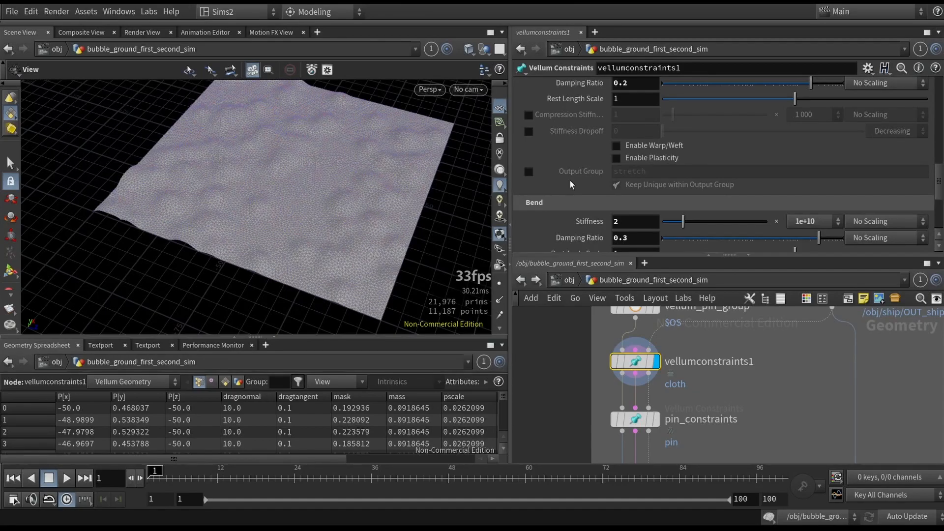
scroll(570, 184, down, 3)
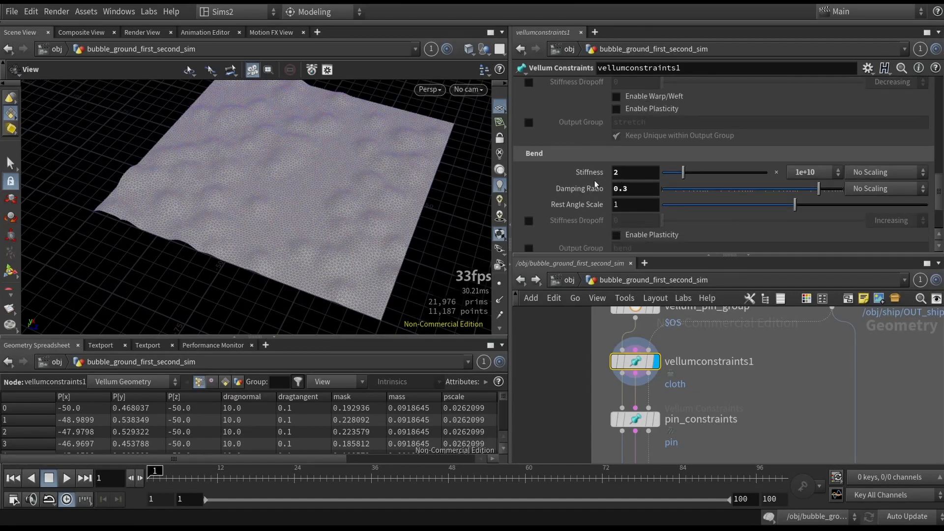
click(804, 172)
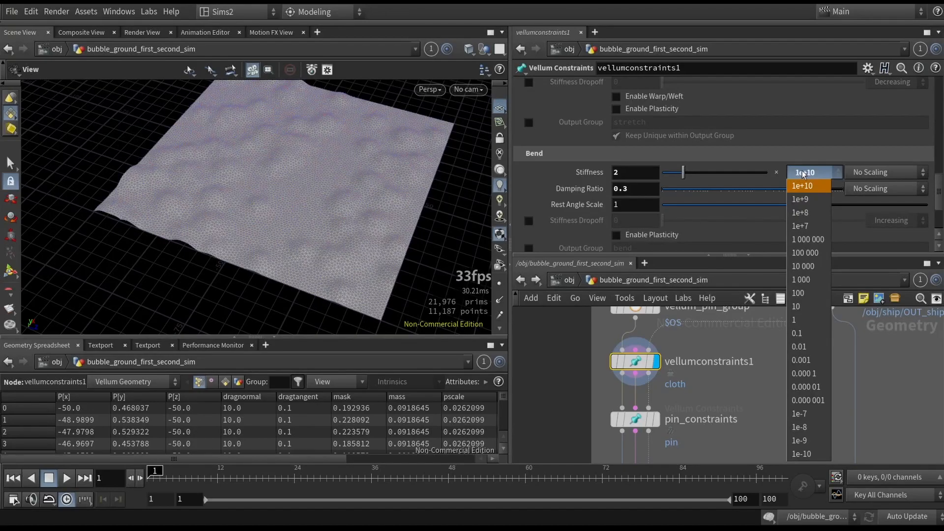
click(799, 333)
click(816, 177)
click(816, 178)
key(ctrl+z)
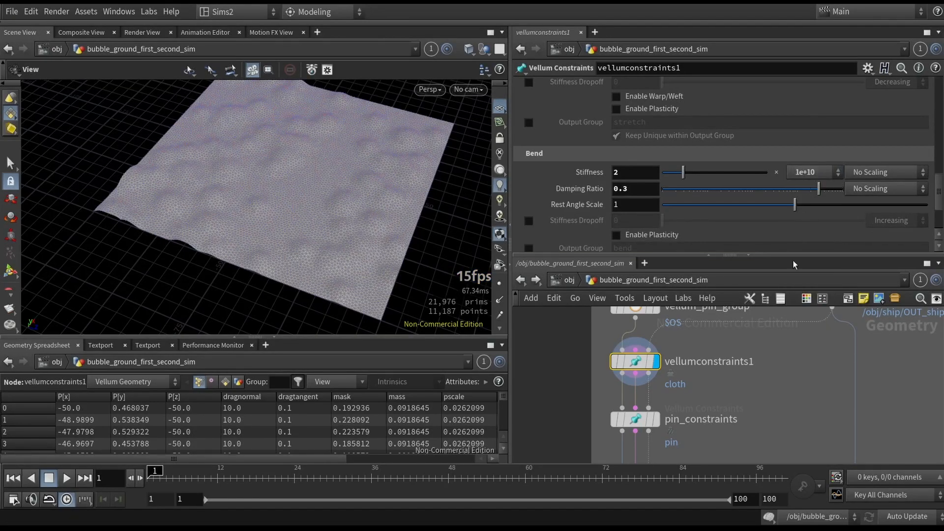
- Display the pin_constraints node and bring up its constraint type and group settings
scroll(816, 177, down, 5)
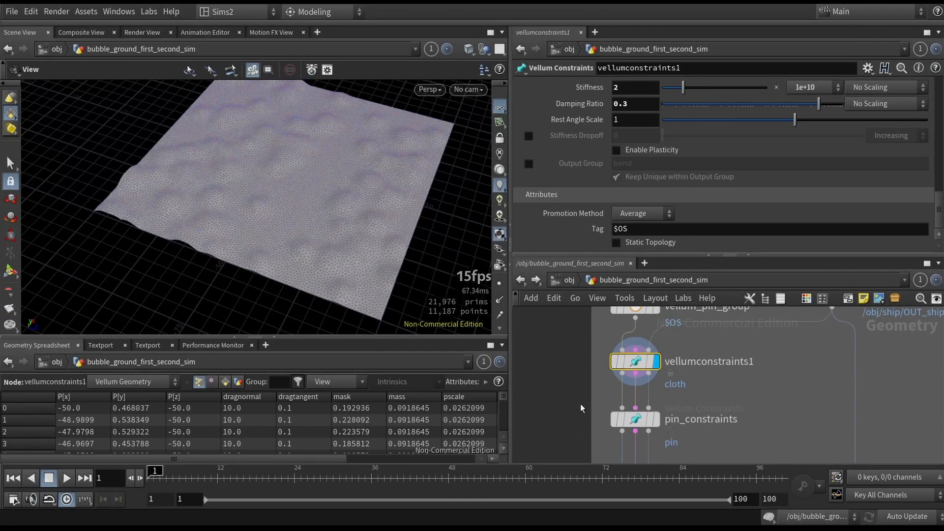
click(635, 419)
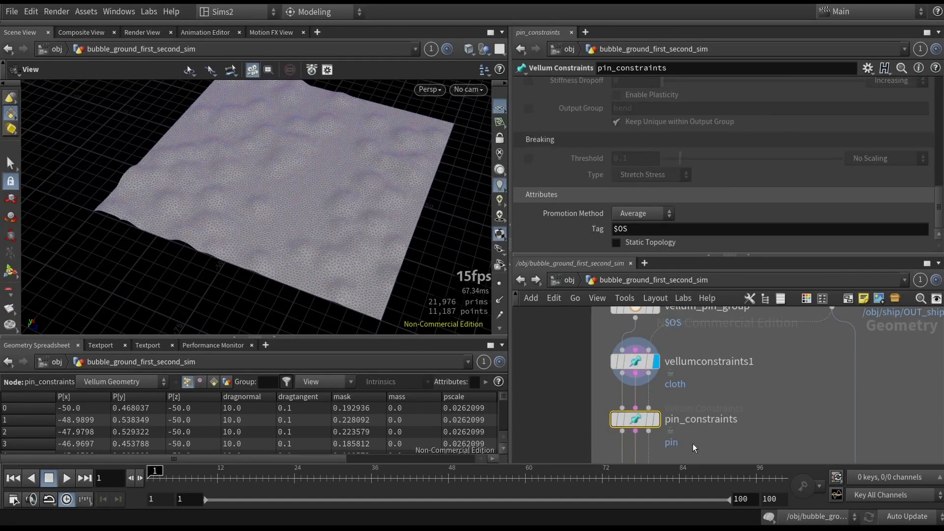
scroll(634, 189, up, 4)
scroll(635, 188, up, 6)
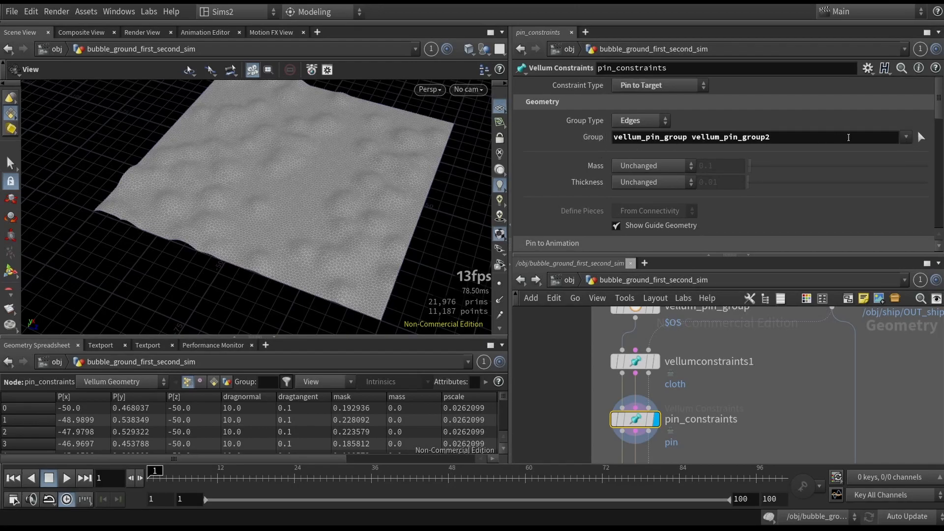
- Compare the Group entries of pin_constraints with the group nodes that exist upstream in the network
drag(815, 138, 589, 140)
middle_drag(580, 319, 569, 465)
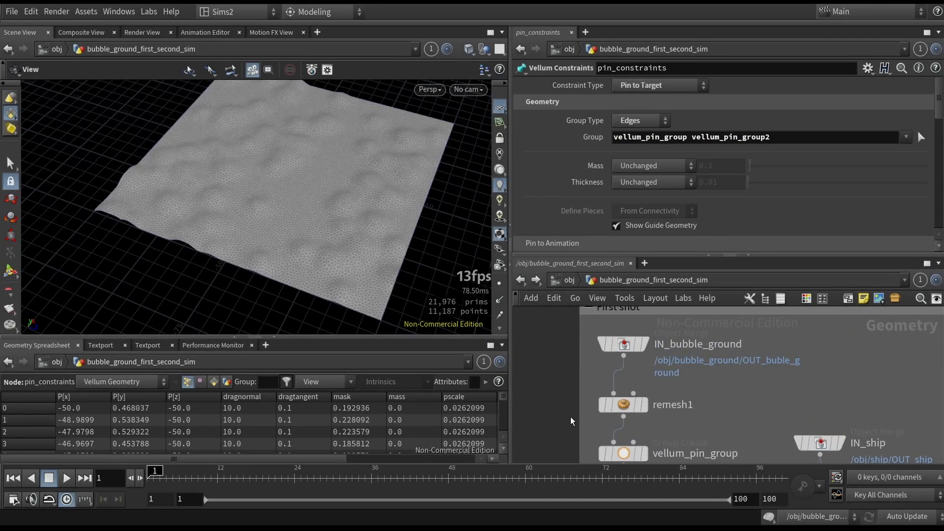
middle_drag(572, 422, 577, 359)
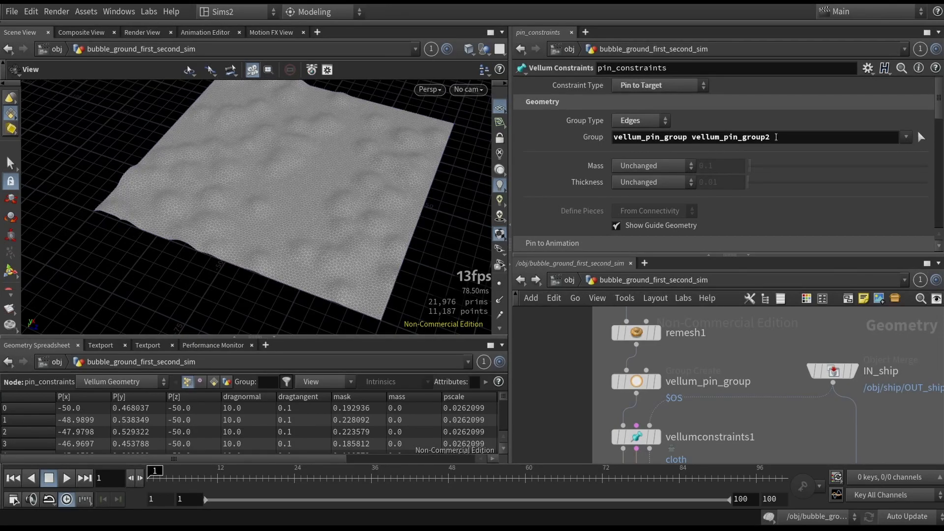
drag(771, 138, 690, 142)
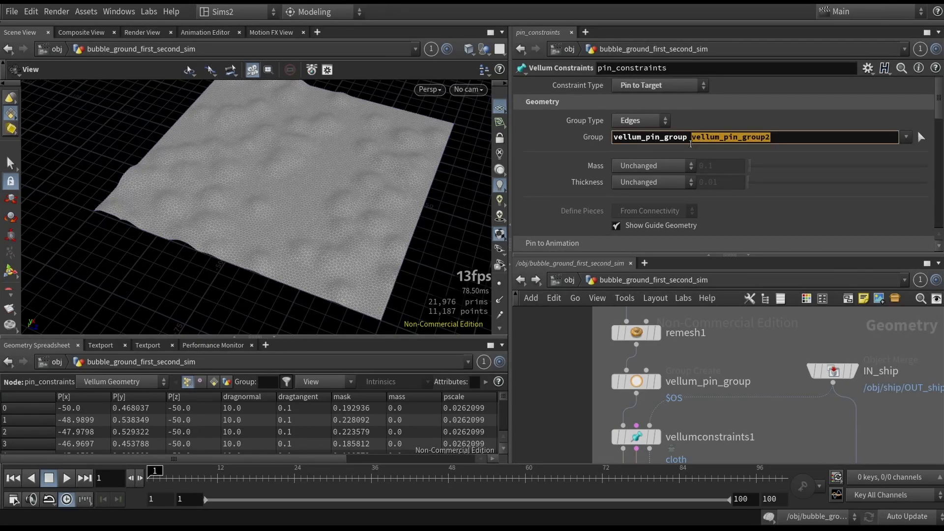
click(589, 394)
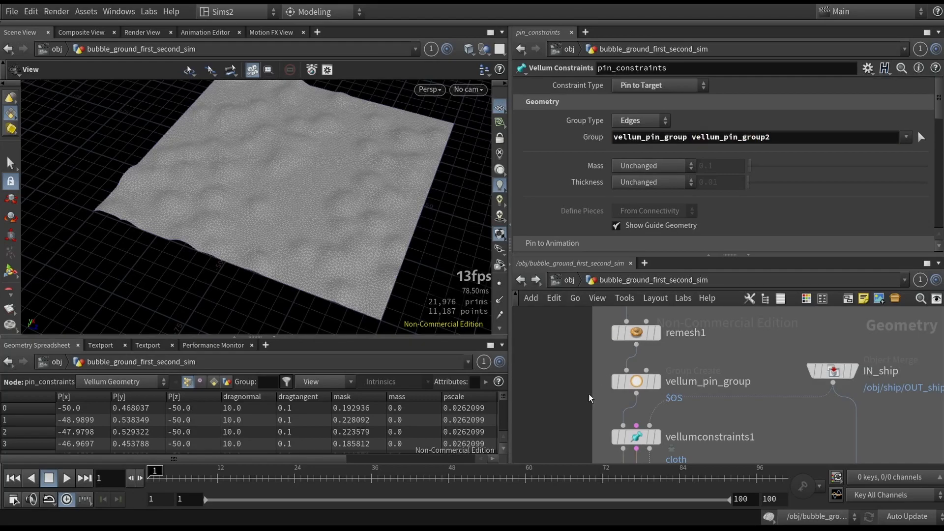
scroll(590, 398, down, 4)
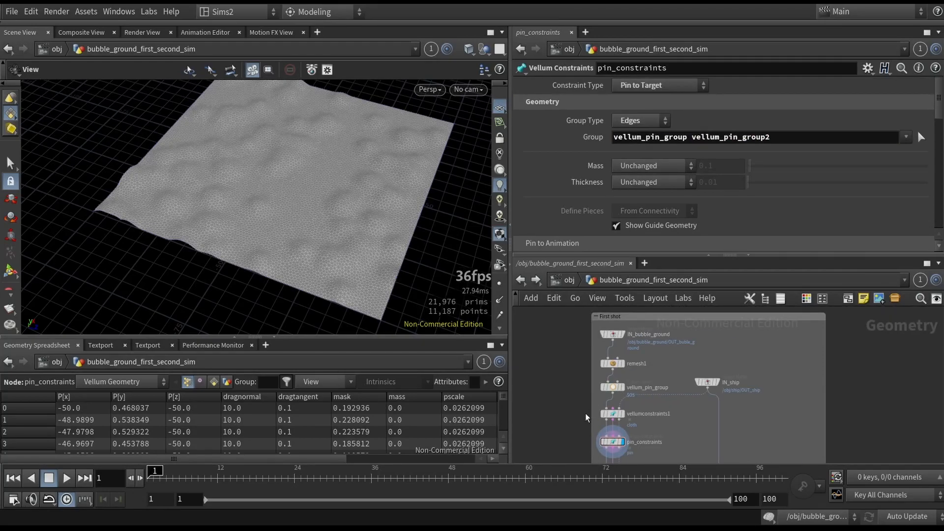
middle_drag(586, 417, 589, 366)
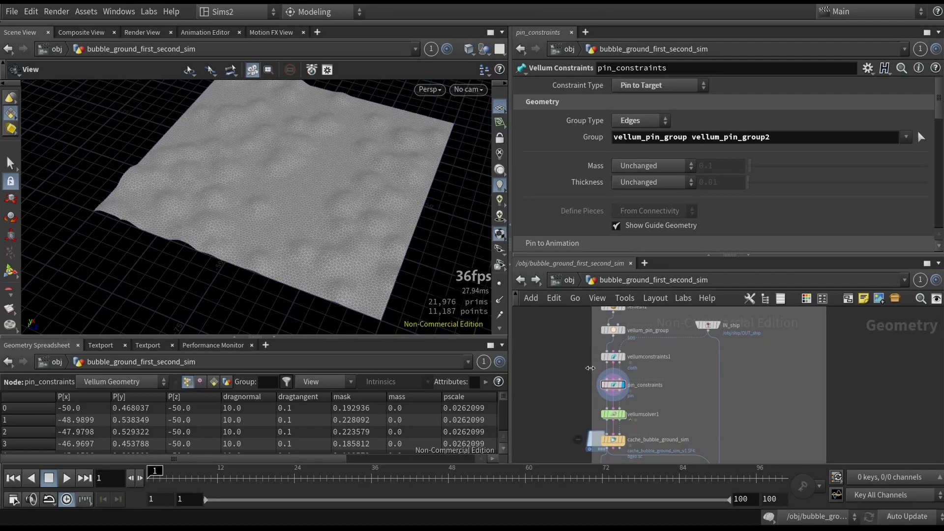
scroll(590, 408, up, 4)
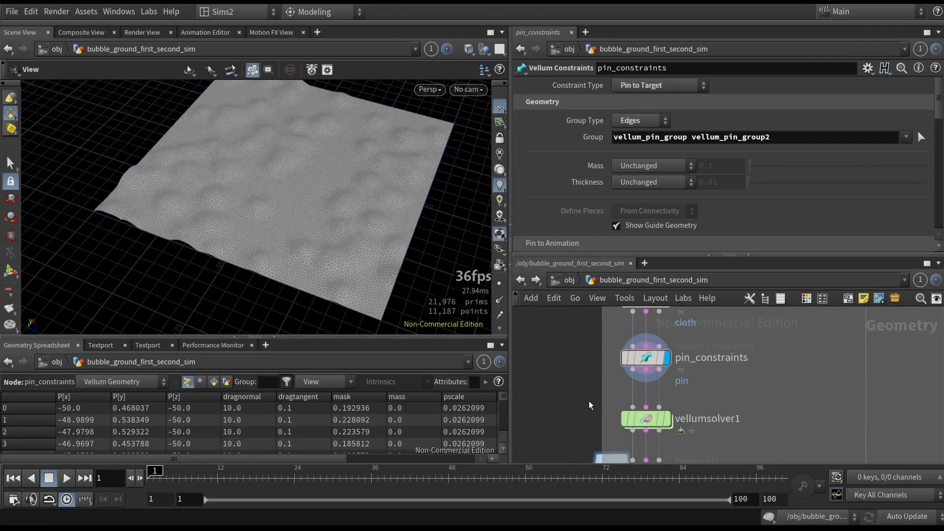
- Remove vellum_pin_group2 from the Group of pin_constraints, keeping only vellum_pin_group
double_click(703, 137)
key(BackSpace)
key(BackSpace)
key(Return)
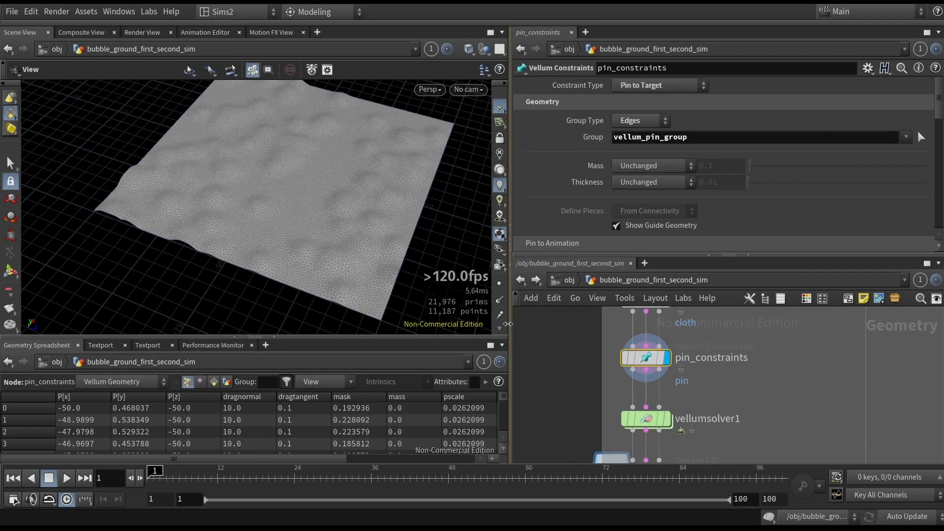
- Examine the ground mesh's borders from several angles and frame the whole mesh in the viewport
drag(400, 263, 289, 265)
scroll(320, 220, up, 8)
middle_drag(320, 219, 280, 222)
scroll(145, 225, up, 3)
drag(146, 225, 293, 264)
key(f)
- Review the constraint types available for pin_constraints, keeping Pin to Target
middle_drag(570, 378, 564, 365)
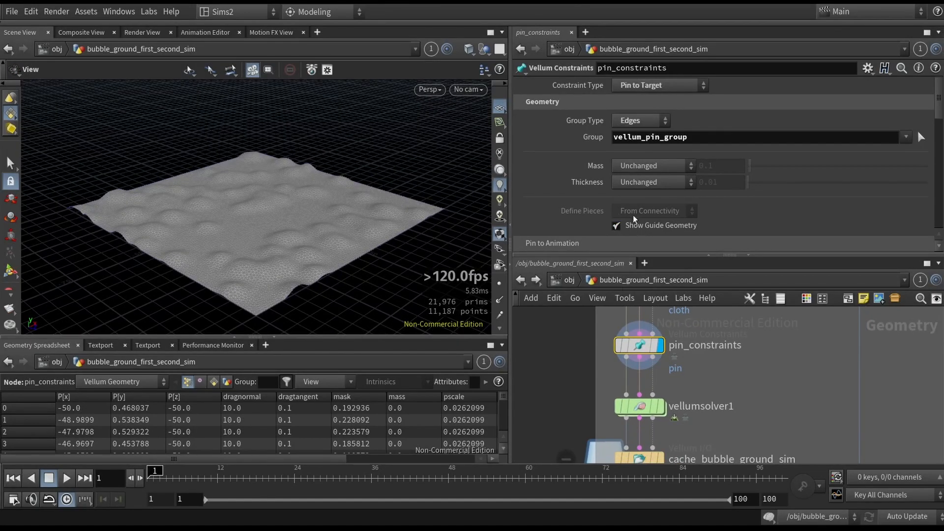
click(642, 87)
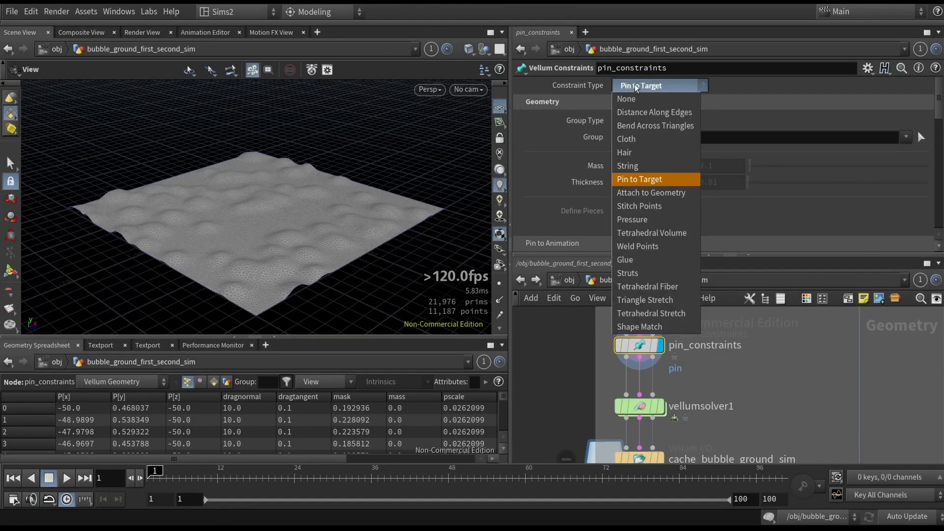
click(637, 87)
scroll(666, 183, down, 10)
scroll(674, 179, up, 10)
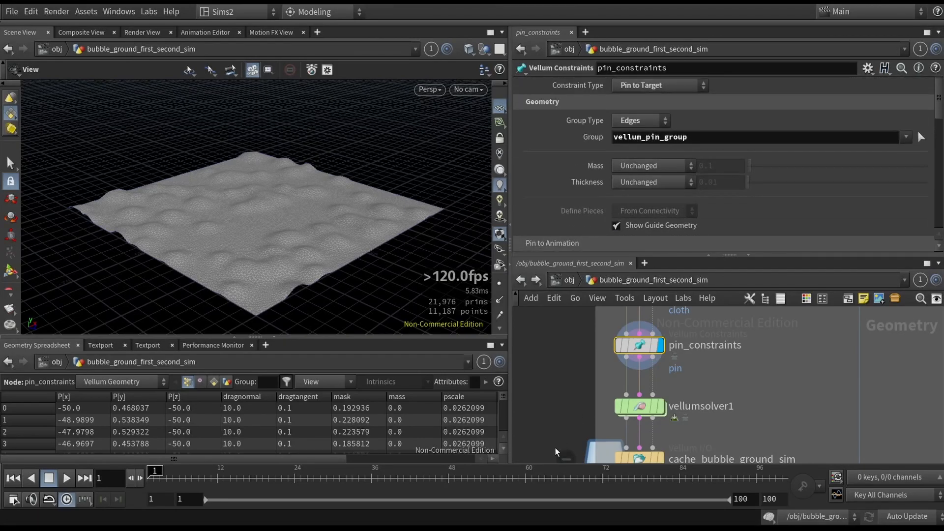
- Select the vellumsolver1 node and display its simulation result
middle_drag(557, 446, 563, 402)
drag(565, 348, 728, 391)
drag(722, 389, 722, 389)
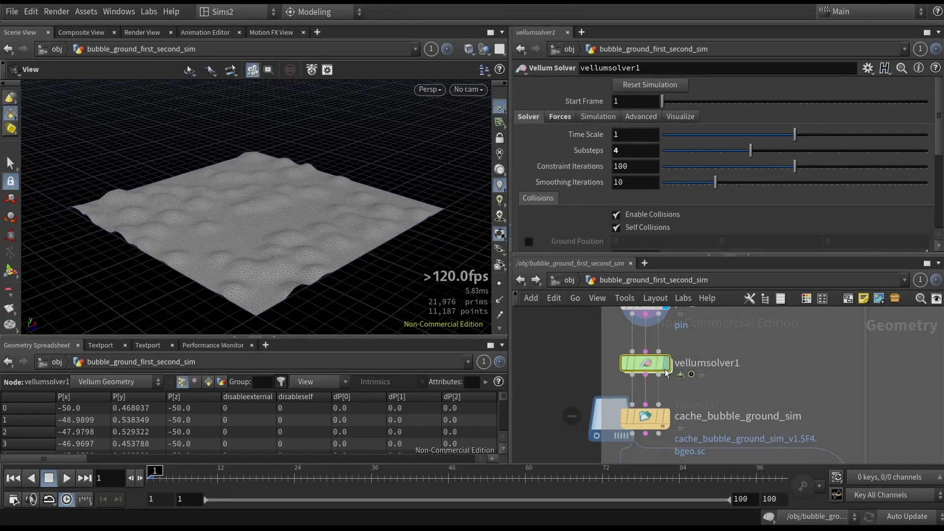
click(667, 363)
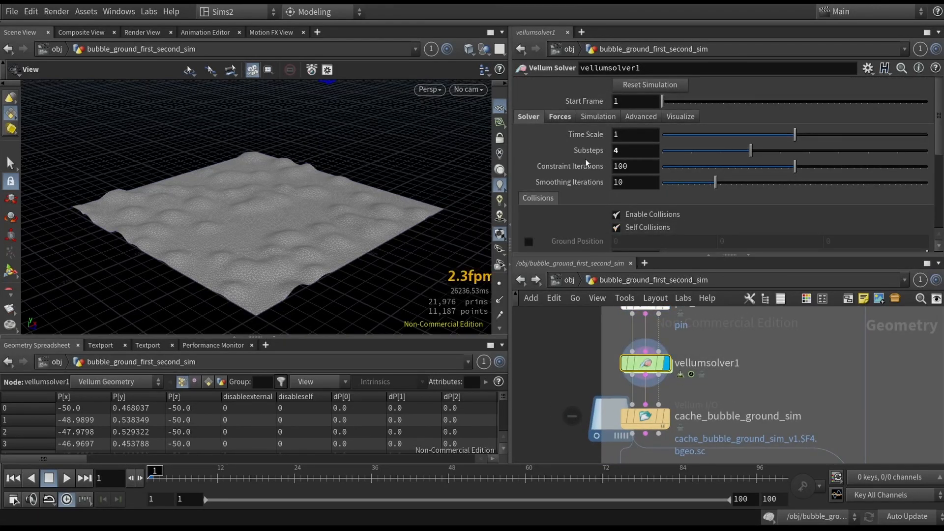
- Set the Substeps of vellumsolver1 to 2
drag(625, 152, 572, 155)
text(2)
key(Return)
- Play the cloth simulation, stop it and scrub to frame 11
click(67, 479)
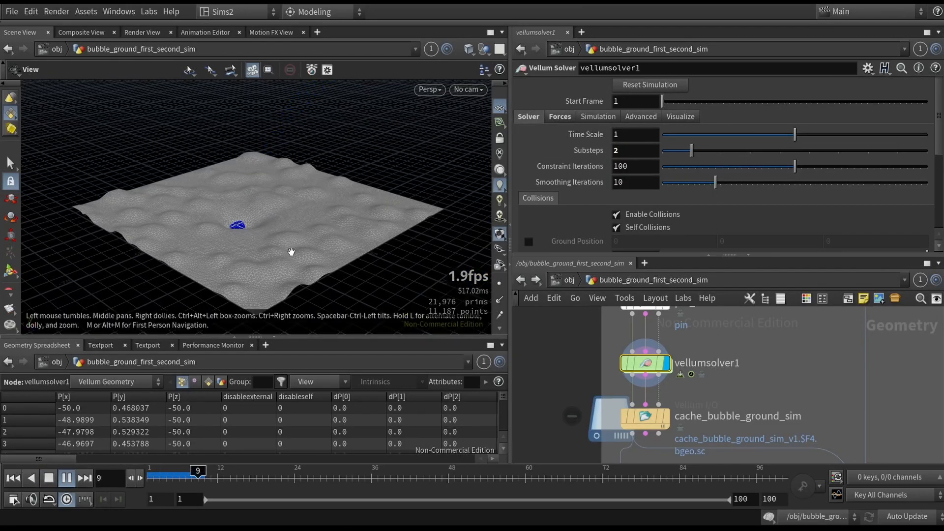
click(33, 479)
click(48, 479)
drag(174, 475, 211, 471)
- Select the IN_ship object merge node and move it slightly away from the Vellum node chain
middle_drag(777, 339, 731, 433)
middle_drag(719, 358, 702, 434)
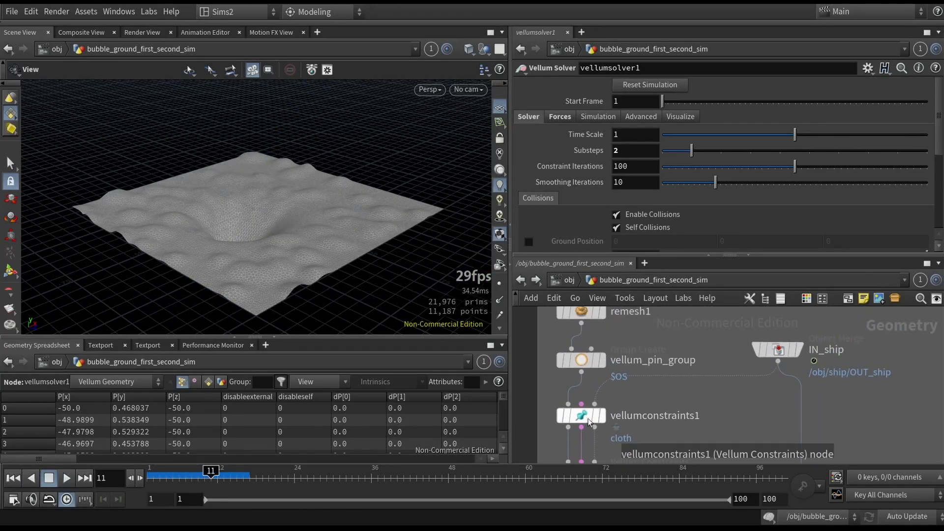
middle_drag(568, 406, 583, 398)
drag(538, 389, 632, 414)
click(793, 341)
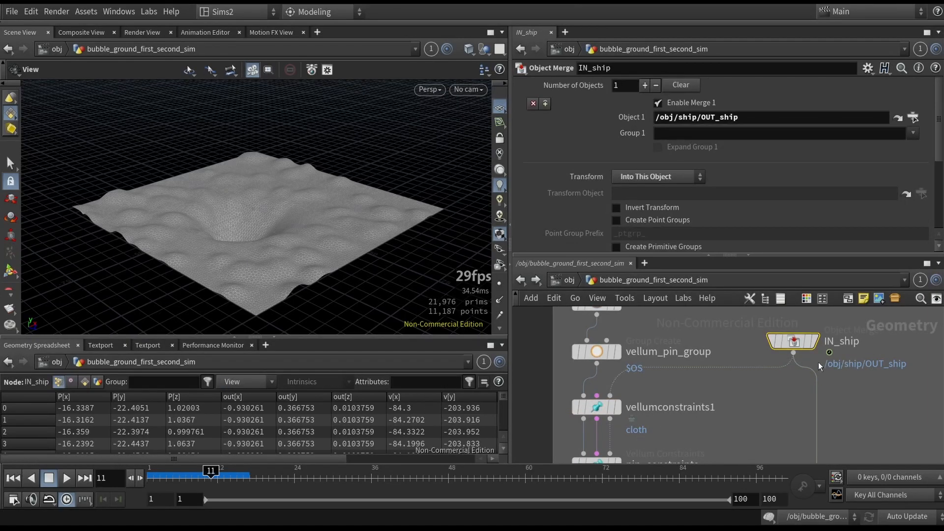
drag(790, 350, 814, 343)
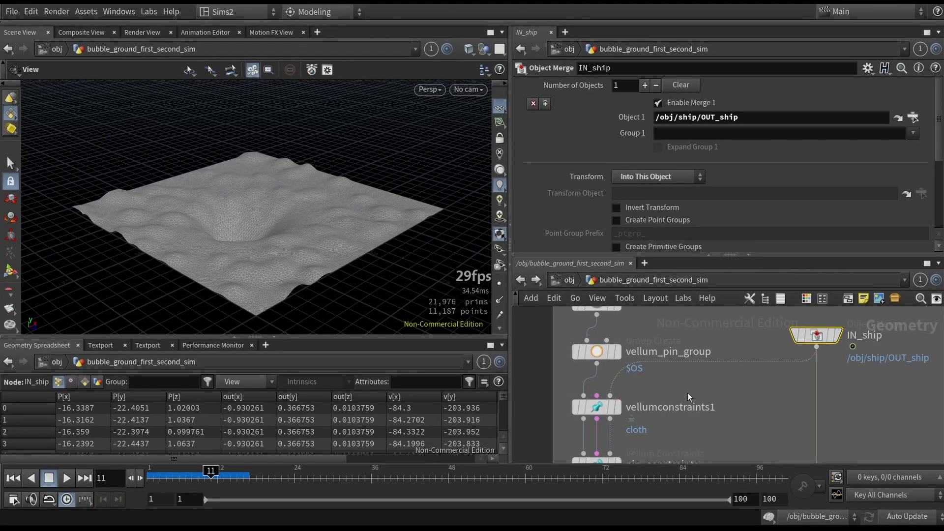
scroll(610, 396, up, 2)
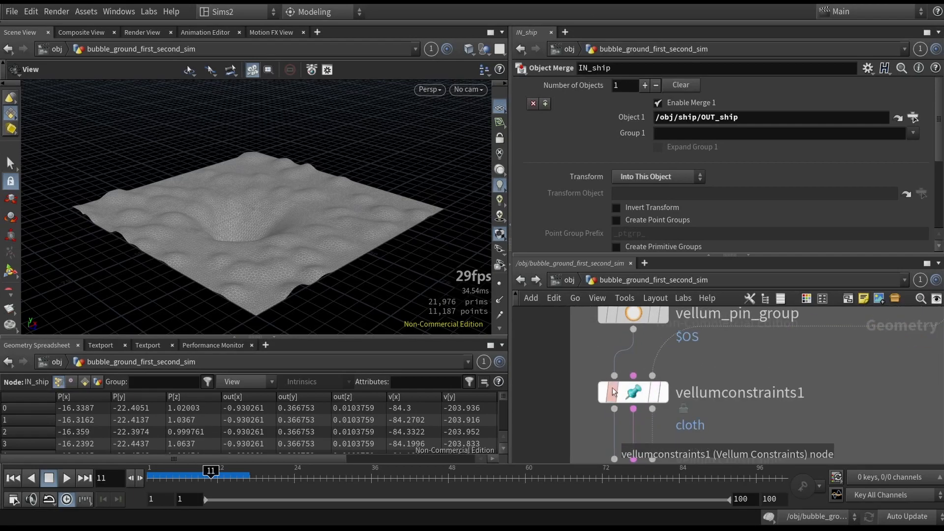
scroll(654, 381, down, 1)
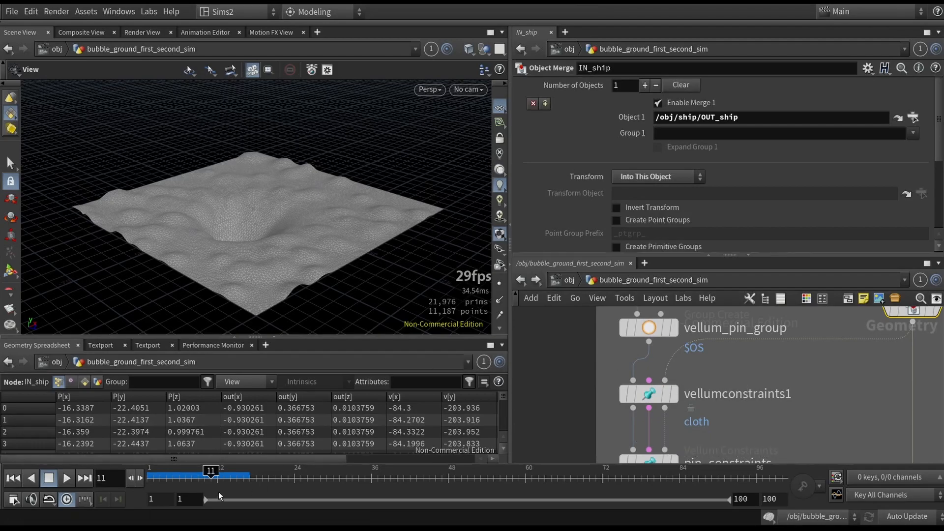
- Examine the cloth mesh around the ship's impact at frame 10 up close and hide the reference grid
scroll(254, 178, up, 5)
scroll(255, 178, down, 5)
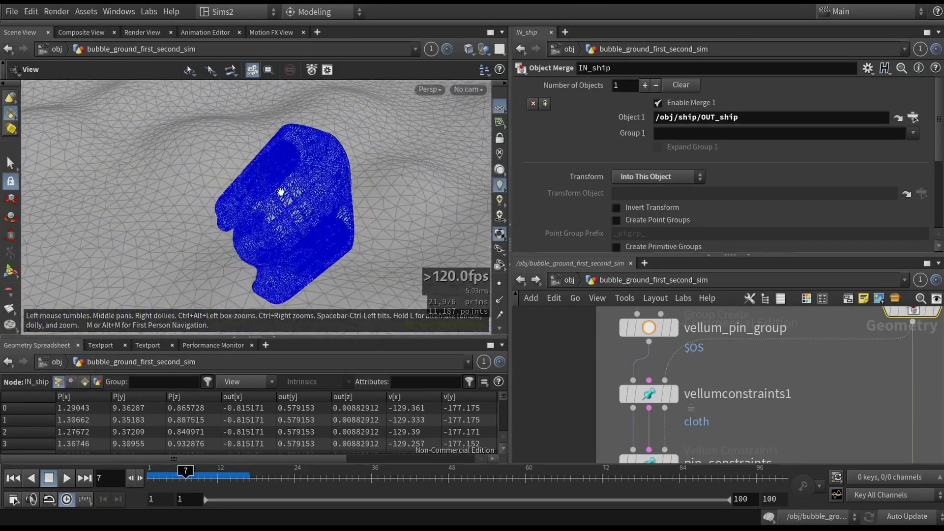
scroll(295, 202, down, 4)
drag(299, 205, 267, 261)
scroll(352, 173, down, 3)
scroll(313, 169, up, 2)
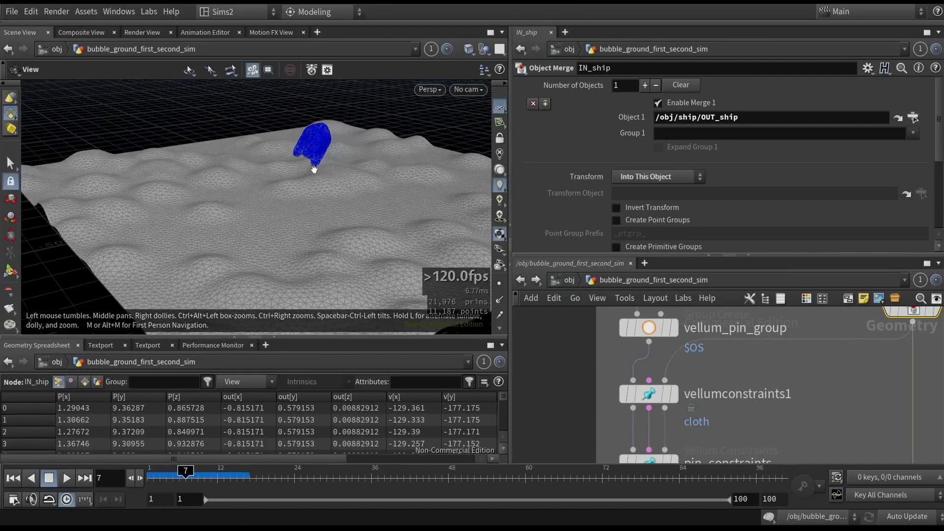
scroll(267, 261, up, 3)
drag(186, 476, 204, 476)
drag(238, 241, 168, 249)
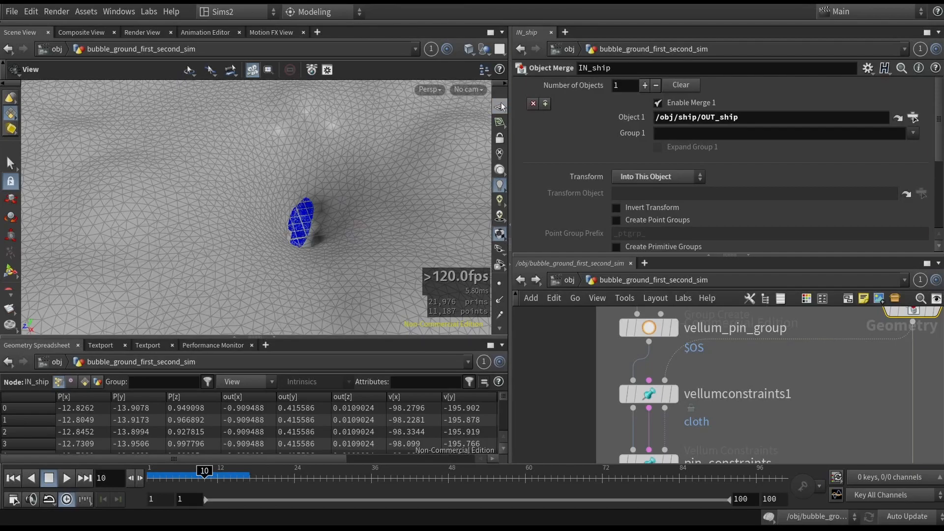
scroll(317, 238, up, 5)
drag(360, 215, 340, 231)
scroll(372, 233, down, 10)
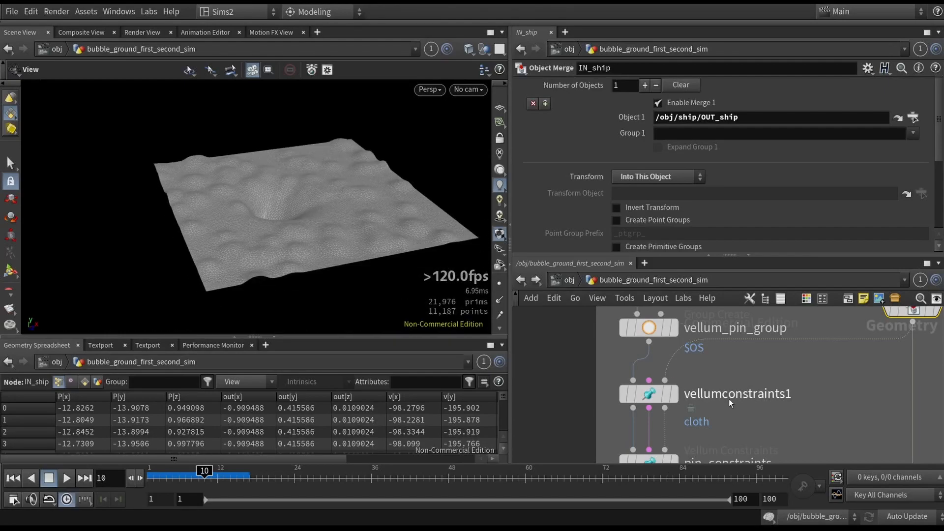
- Select vellumsolver1 and review its Forces, Solver and Collisions settings
scroll(729, 399, down, 3)
middle_drag(775, 447, 724, 347)
middle_drag(708, 386, 707, 352)
click(620, 360)
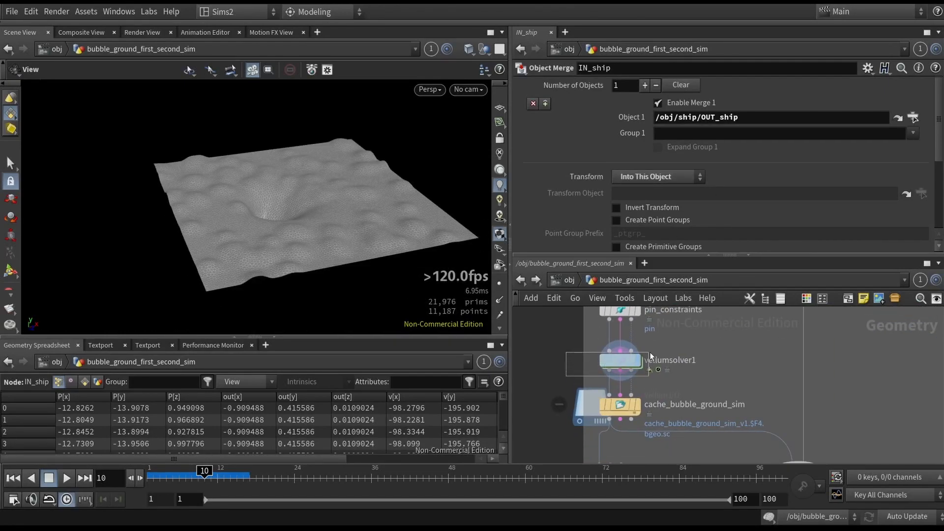
click(560, 117)
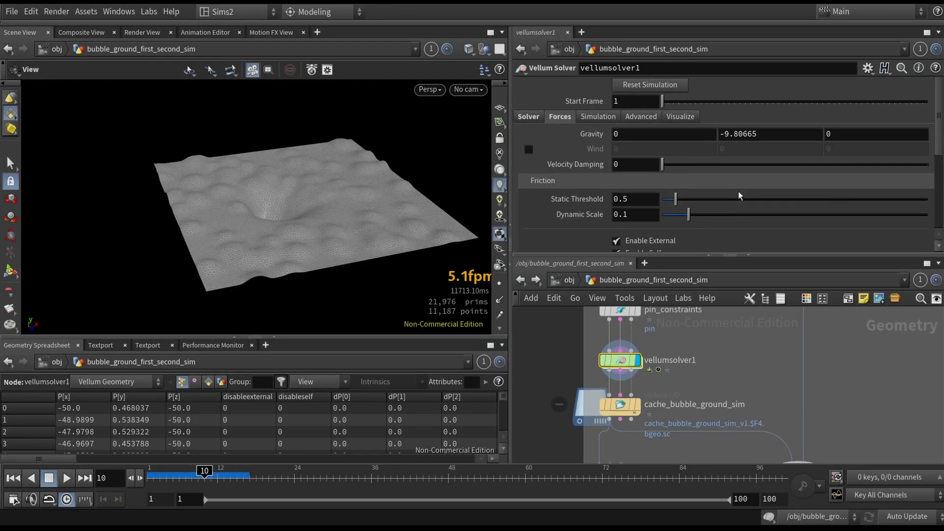
click(529, 118)
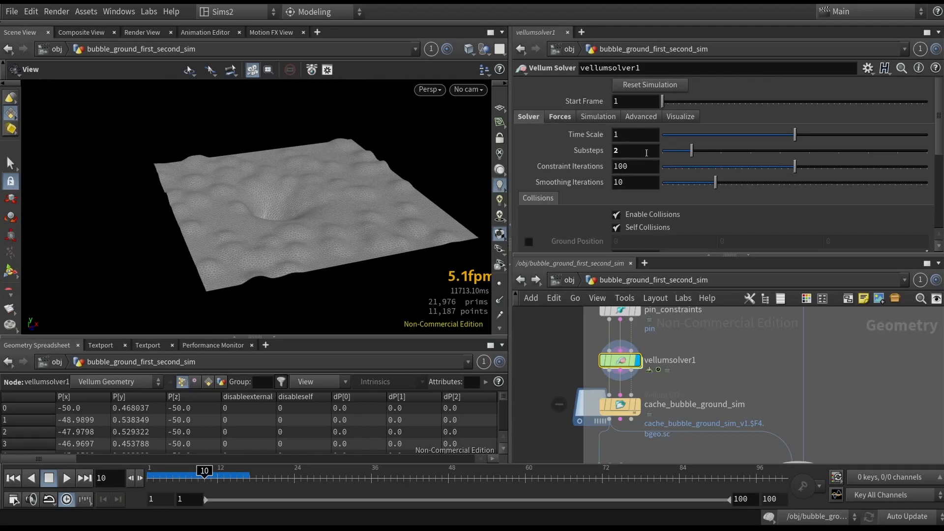
scroll(723, 217, down, 5)
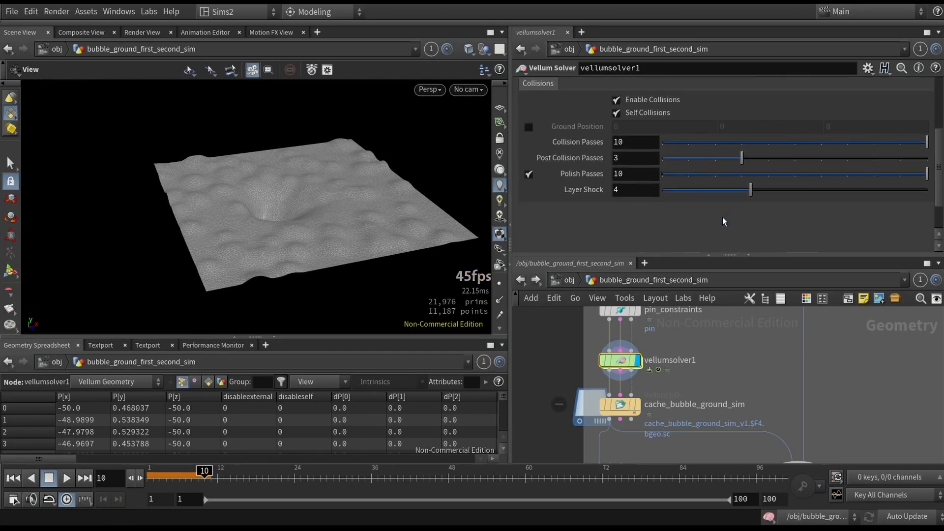
- Look inside the forces network of vellumsolver1 and restore the solver's Substeps to 4
double_click(619, 378)
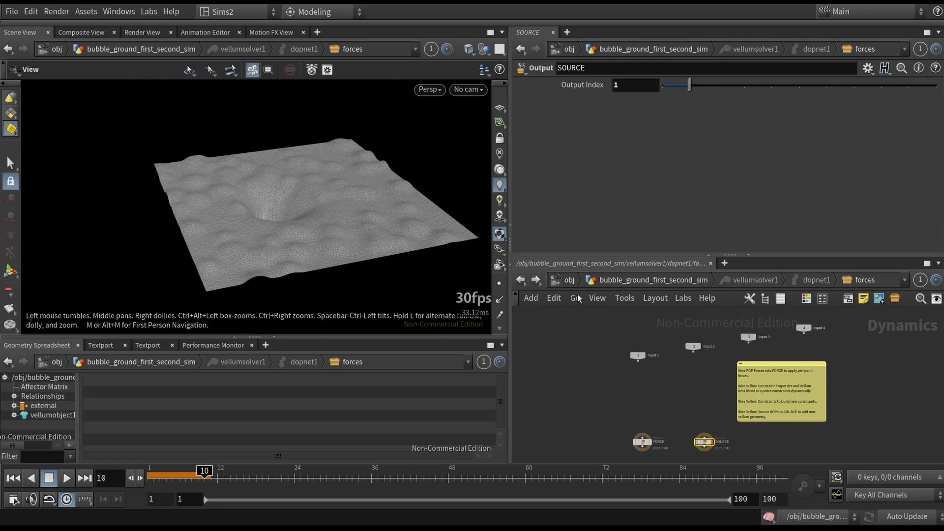
click(569, 280)
double_click(610, 387)
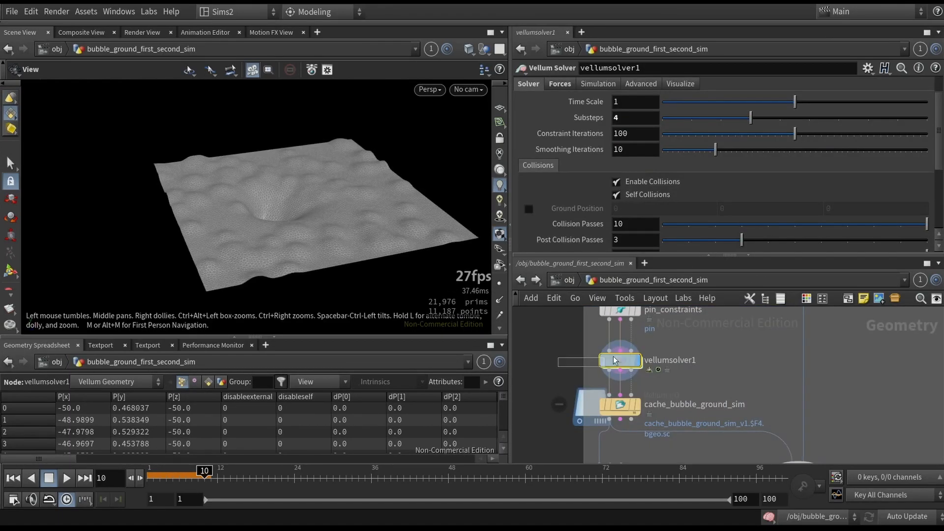
- Display the cache_bubble_ground_sim node and review its Advanced save options and Caching settings
drag(565, 384, 643, 442)
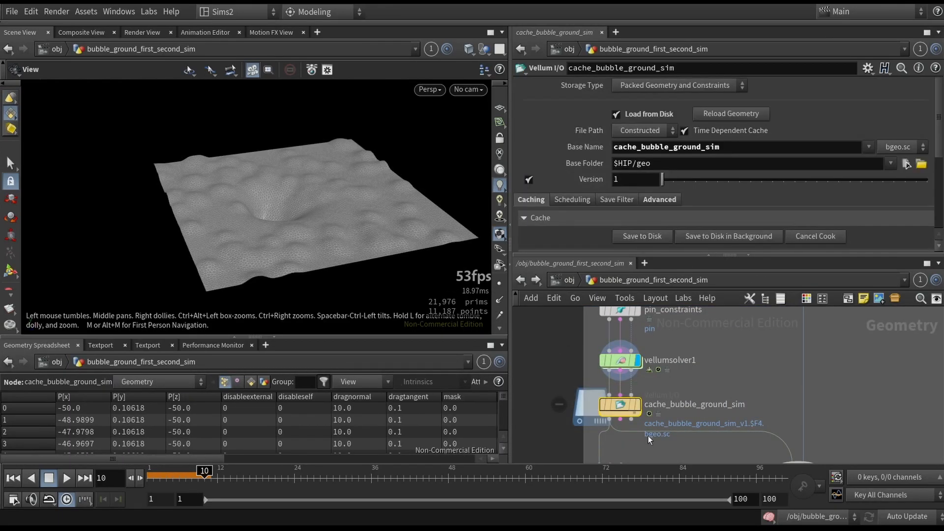
key(r)
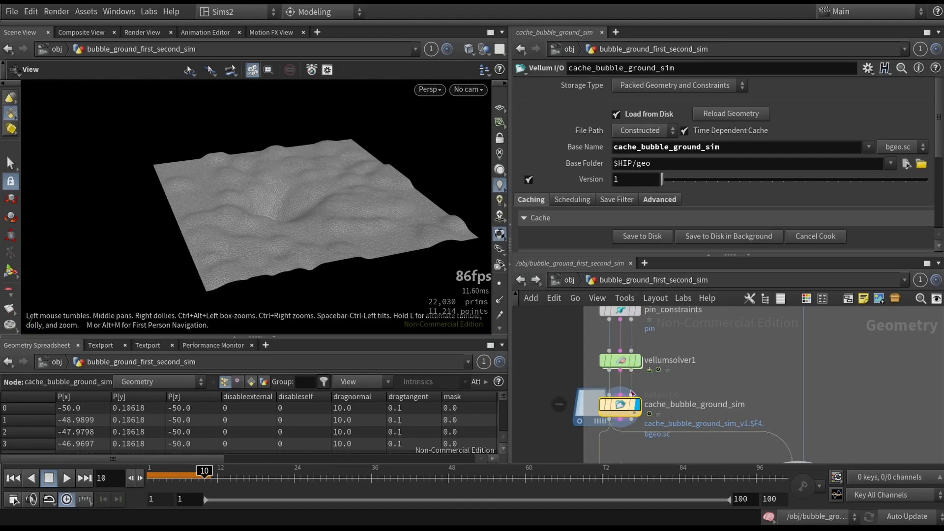
click(661, 200)
scroll(668, 201, down, 3)
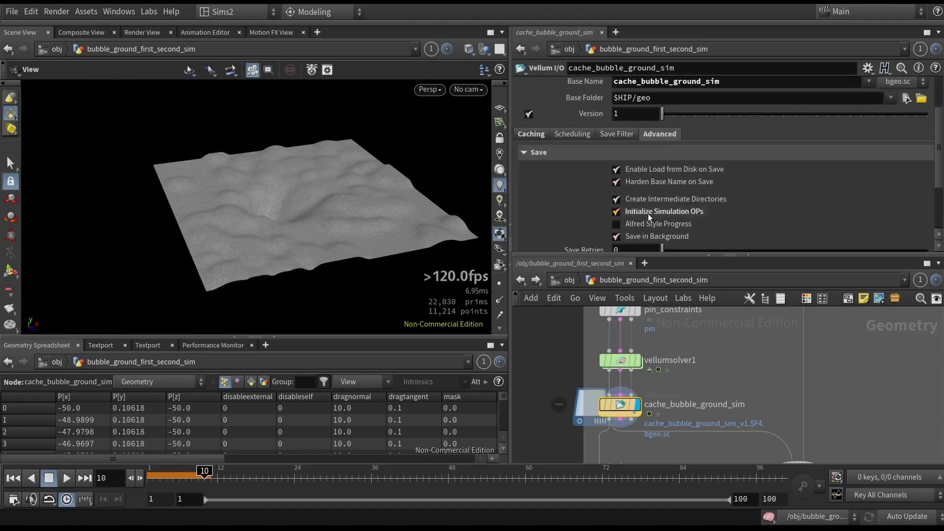
click(531, 137)
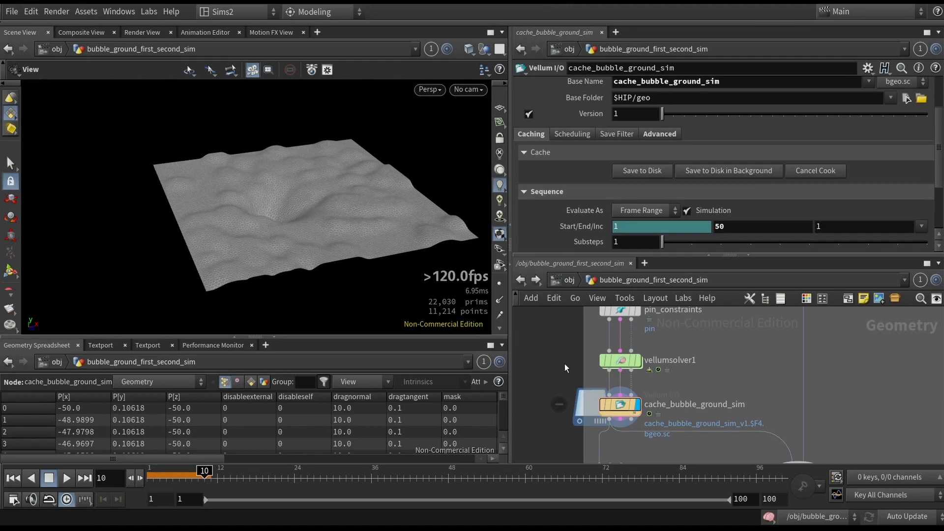
- Scrub the cached simulation to frame 12 and examine the stretched cloth dent from the side and below
click(160, 473)
mouse_move(159, 459)
mouse_down()
mouse_move(149, 457)
mouse_move(216, 457)
mouse_up()
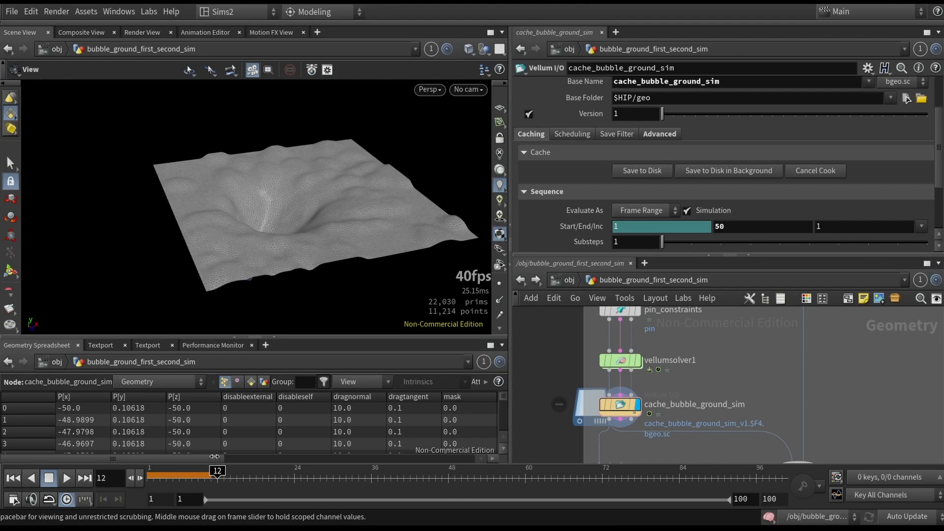
drag(341, 278, 338, 196)
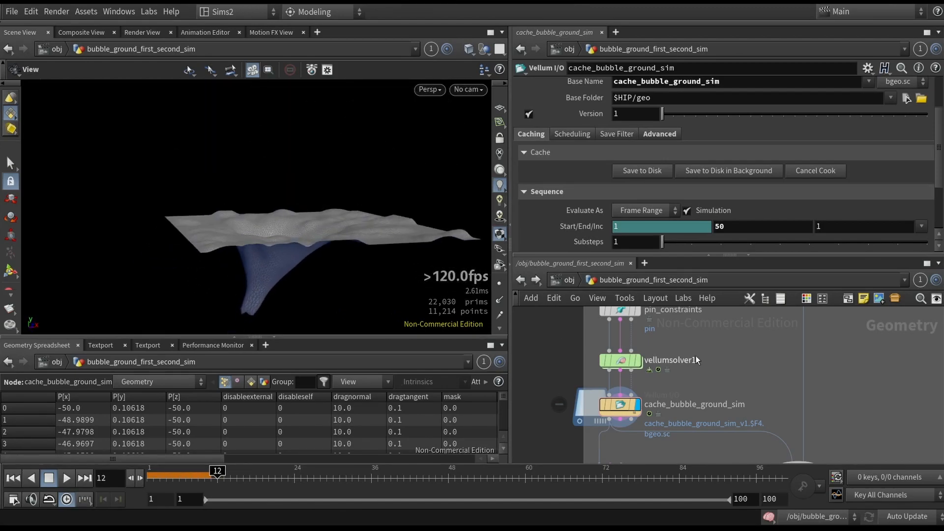
- Display vellumpostprocess2, hide the wireframe, and toggle the node's bypass to compare the cloth with and without its smoothing
scroll(694, 359, down, 1)
middle_drag(675, 445, 698, 373)
drag(600, 365, 684, 396)
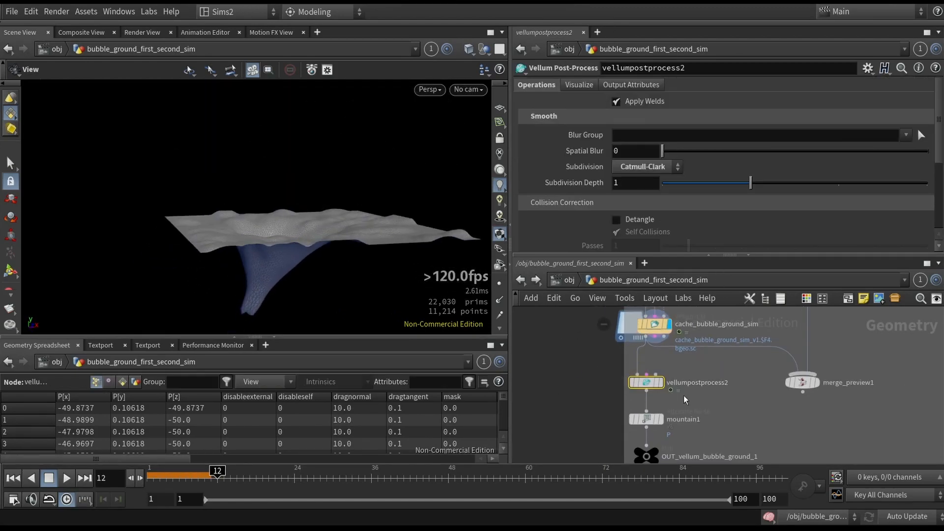
click(660, 383)
drag(325, 217, 352, 285)
middle_drag(317, 240, 323, 205)
right_drag(323, 204, 322, 232)
drag(322, 231, 340, 235)
key(b)
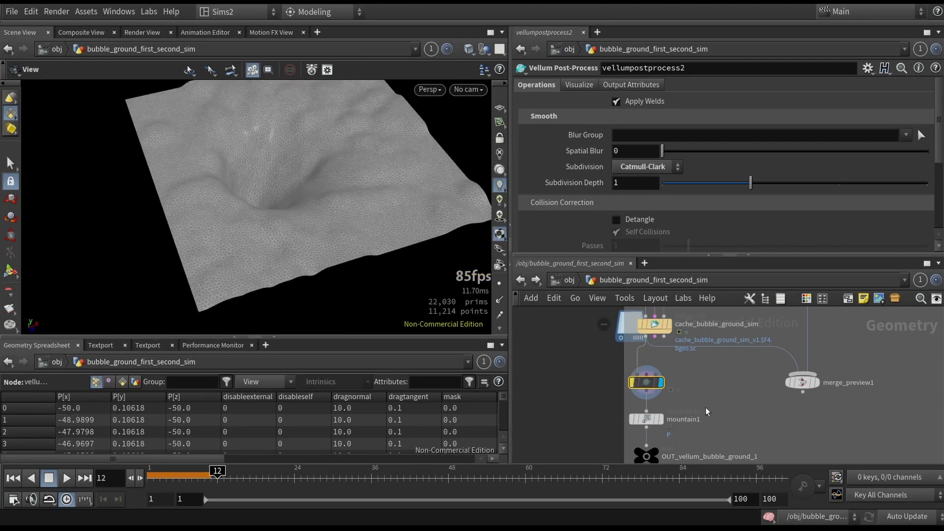
key(shift+w)
key(b)
key(b)
key(b)
- Display mountain1 and toggle its bypass to compare the surface close up with and without the noise
middle_drag(737, 403, 730, 365)
drag(600, 368, 689, 390)
key(r)
mouse_move(314, 135)
mouse_down()
mouse_move(311, 177)
mouse_move(305, 134)
mouse_up()
right_drag(306, 134, 302, 165)
drag(303, 164, 349, 164)
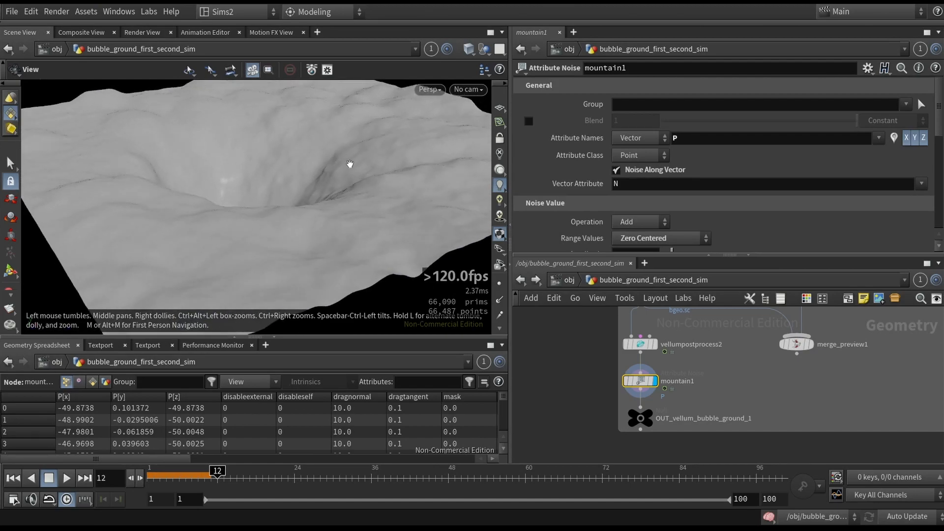
key(b)
key(b)
key(b)
key(b)
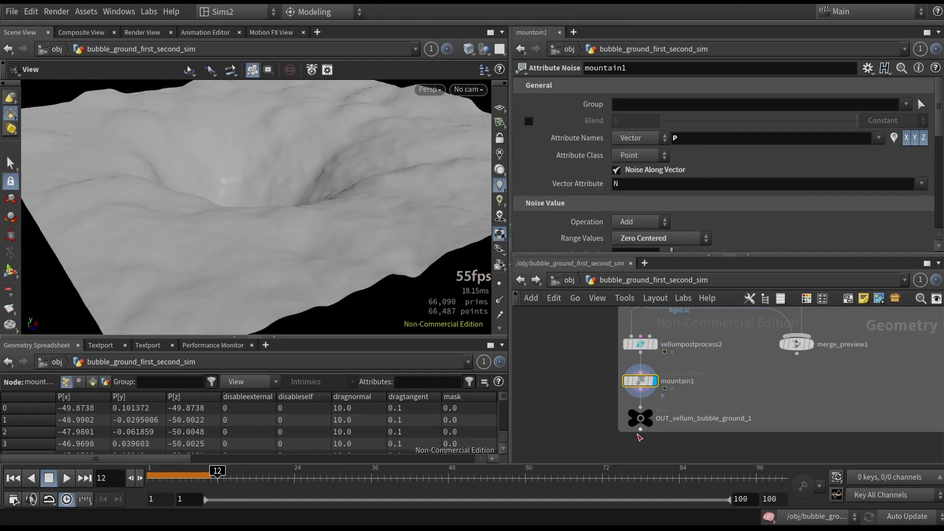
- Display the OUT_vellum_bubble_ground_1 null at the end of the first shot's network
click(659, 420)
scroll(771, 395, down, 2)
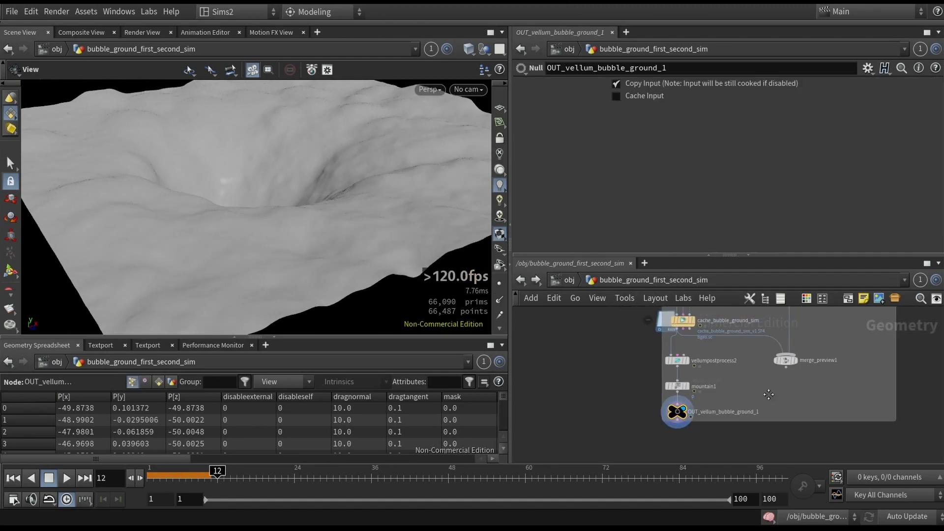
scroll(748, 396, up, 5)
middle_drag(663, 436, 631, 396)
scroll(631, 396, down, 5)
middle_drag(683, 382, 659, 405)
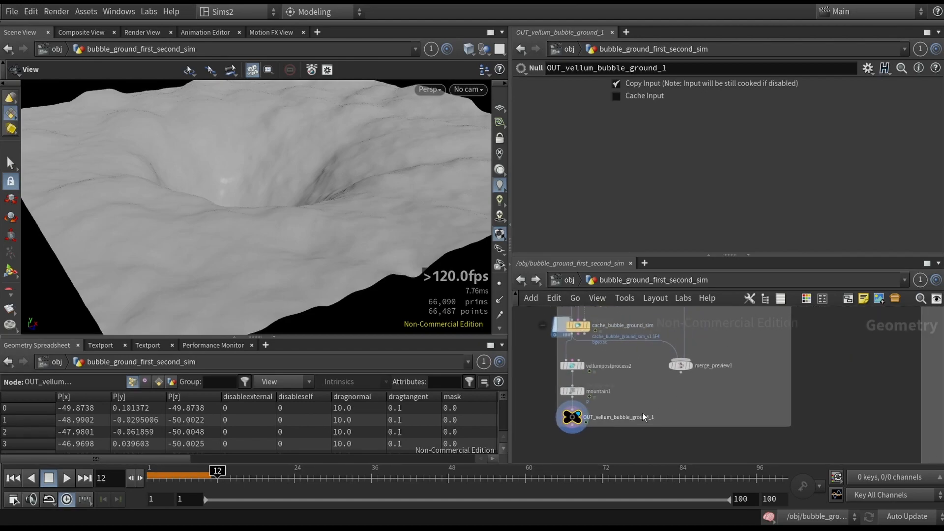
scroll(581, 428, up, 5)
middle_drag(578, 432, 623, 413)
scroll(708, 402, down, 5)
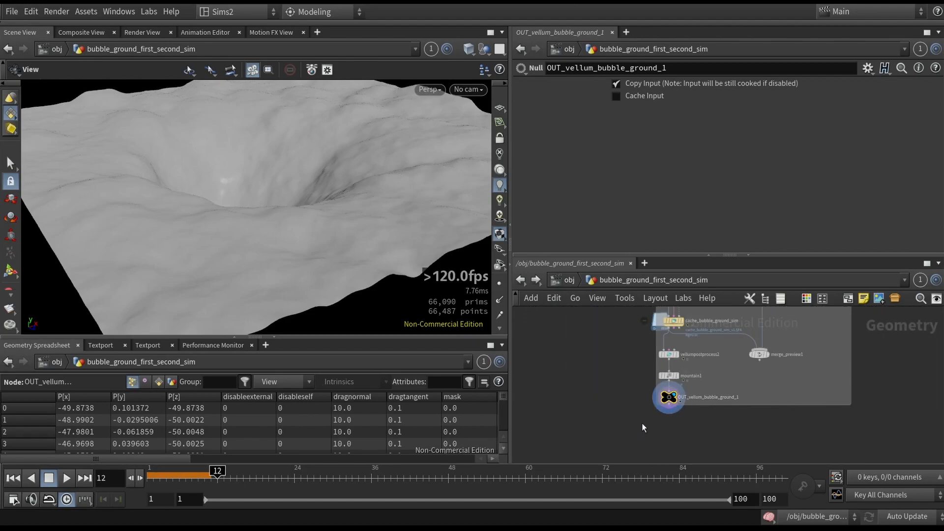
- Select bubble_ground1 in the Second shot network to review its parameters, and undo the accidental node move
scroll(234, 256, down, 4)
drag(274, 260, 284, 242)
scroll(723, 429, down, 2)
middle_drag(783, 360, 619, 404)
scroll(670, 351, up, 7)
click(693, 370)
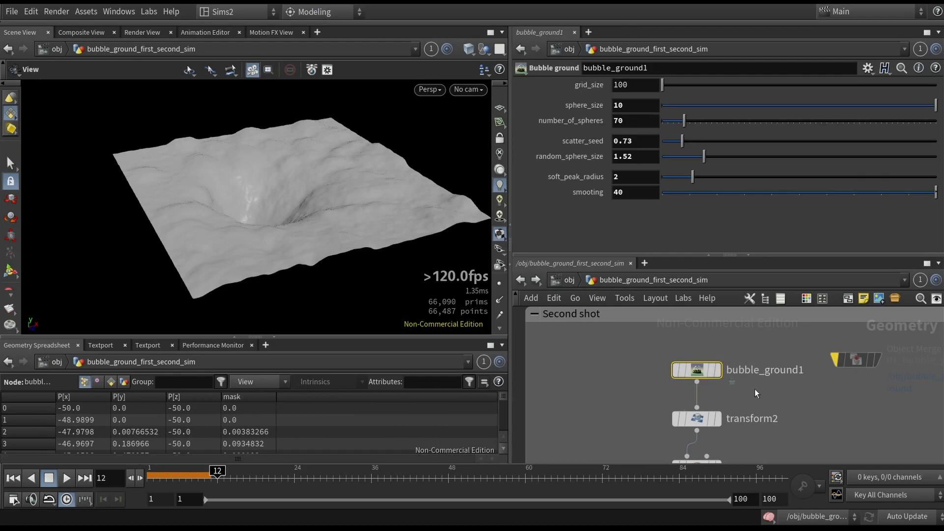
drag(697, 374, 682, 353)
key(ctrl+z)
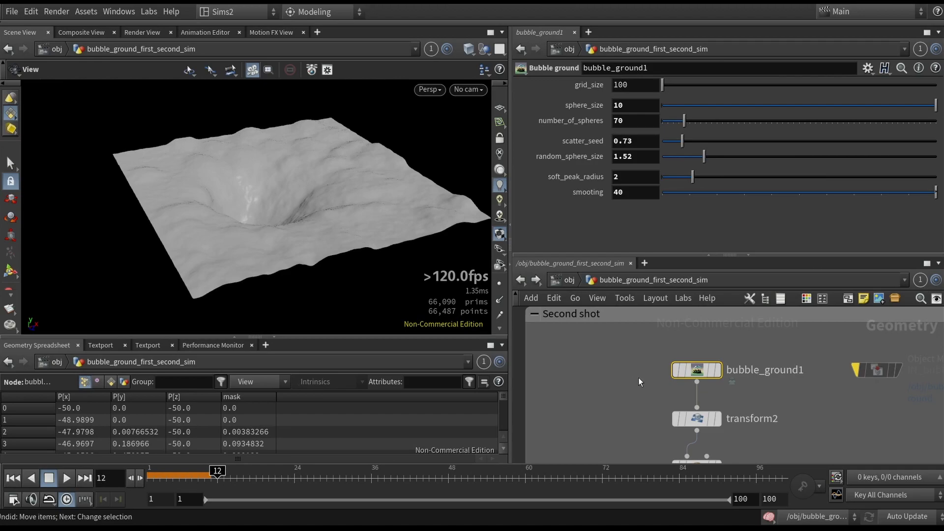
- Display IN_bubble_ground in the First shot network and examine its bubble pattern from above
scroll(639, 377, down, 4)
middle_drag(580, 377, 936, 372)
middle_drag(793, 370, 751, 369)
scroll(659, 354, up, 3)
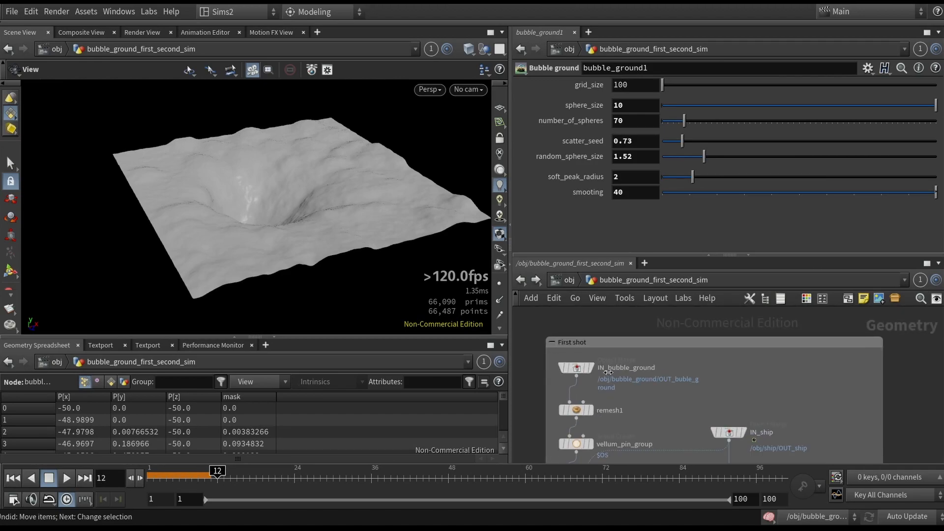
click(587, 370)
drag(408, 211, 315, 199)
drag(220, 232, 272, 213)
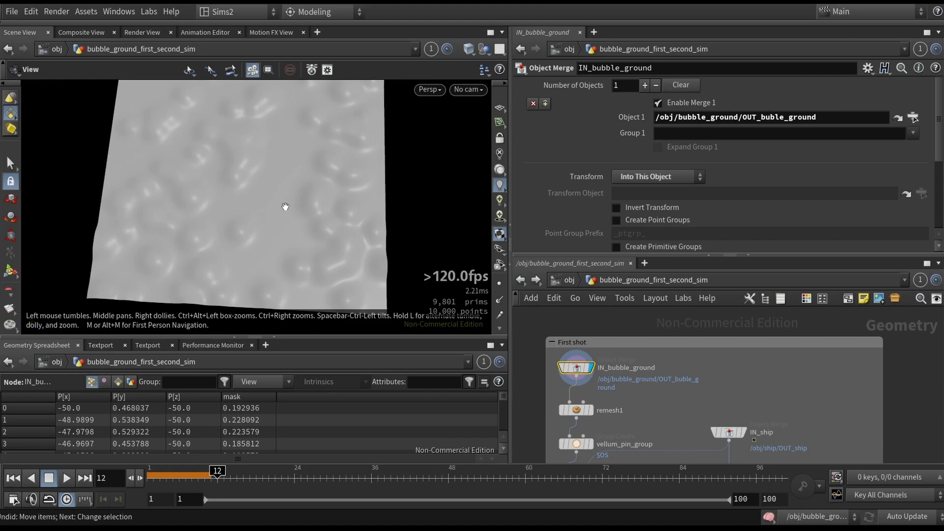
- Display the second shot's bubble_ground1 from above, try another scatter_seed and undo the change
middle_drag(806, 428, 567, 426)
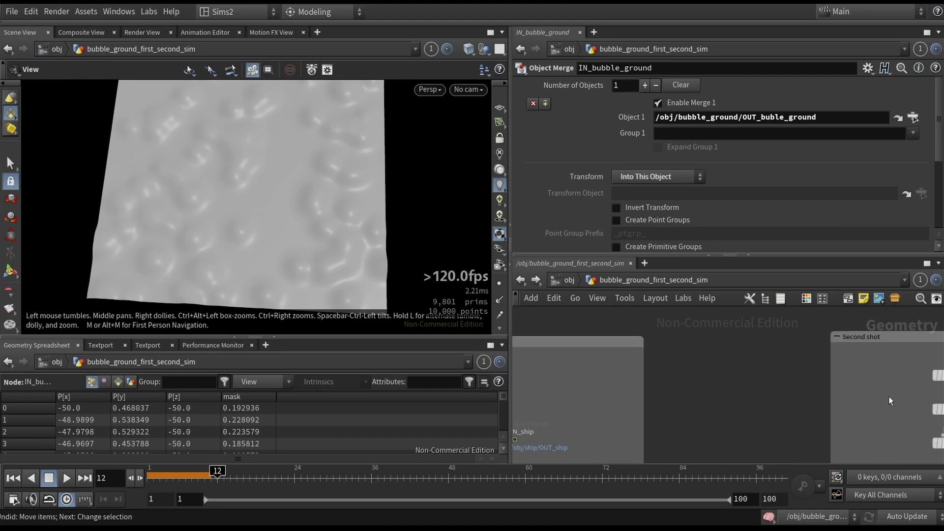
middle_drag(889, 397, 729, 421)
click(804, 398)
drag(317, 216, 291, 206)
drag(682, 143, 764, 148)
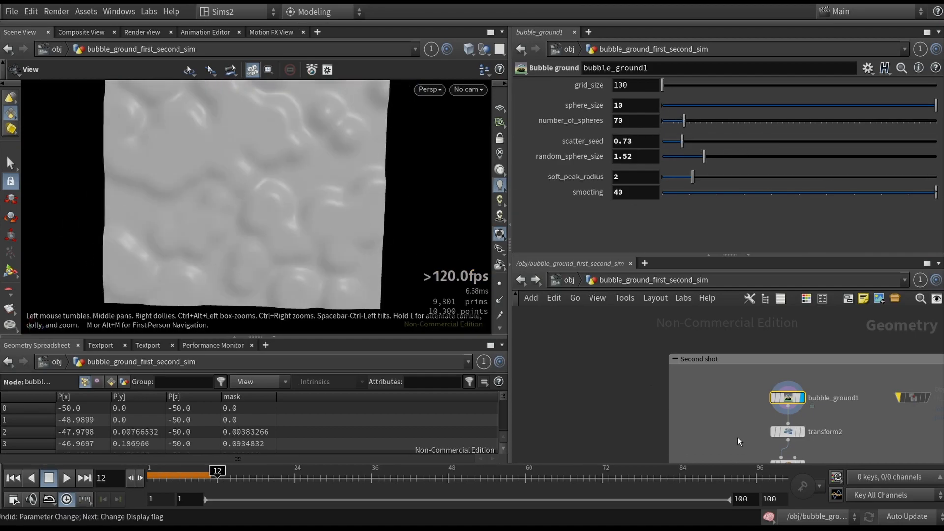
- Display transform2 and examine the flipped ground together with the node's rotation settings
middle_drag(735, 422, 686, 379)
click(739, 388)
click(752, 389)
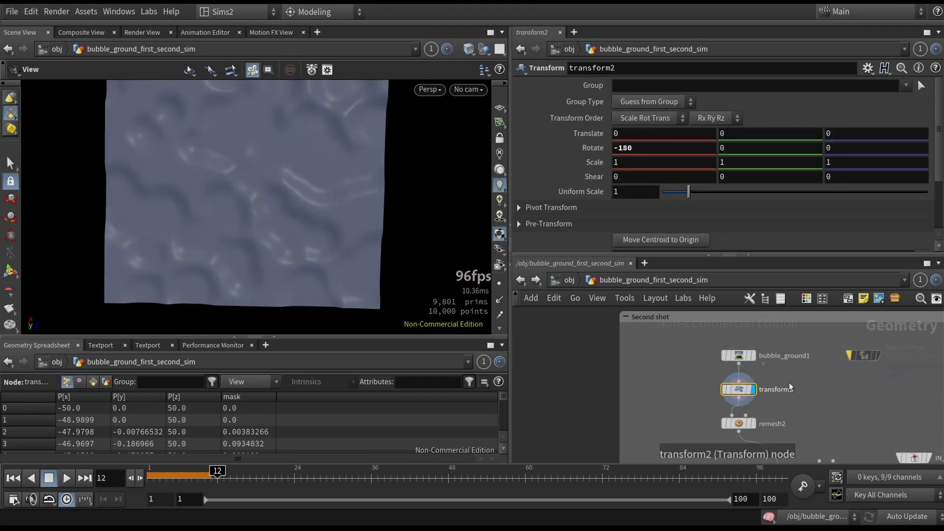
drag(287, 161, 270, 293)
scroll(270, 293, down, 3)
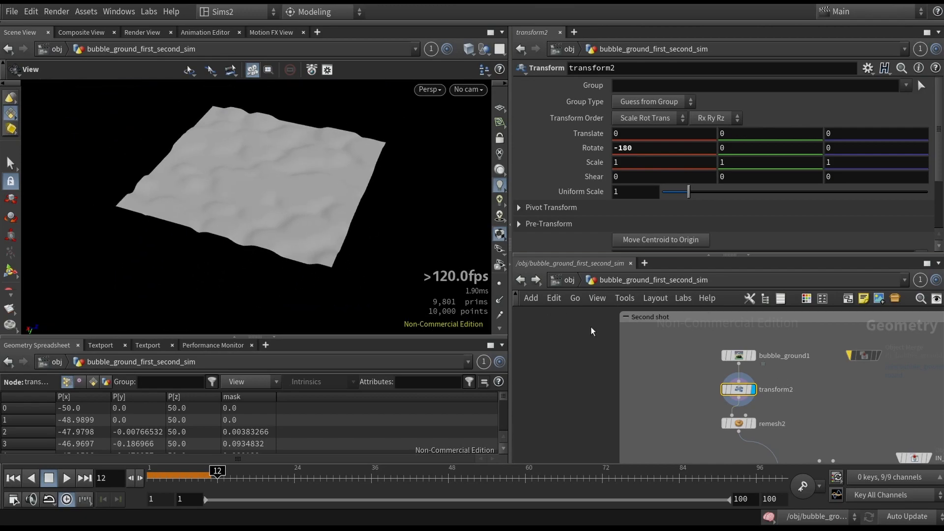
- Display remesh2 with wireframe shading and toggle its bypass to compare the ground mesh
middle_drag(704, 421, 658, 386)
click(692, 388)
click(706, 388)
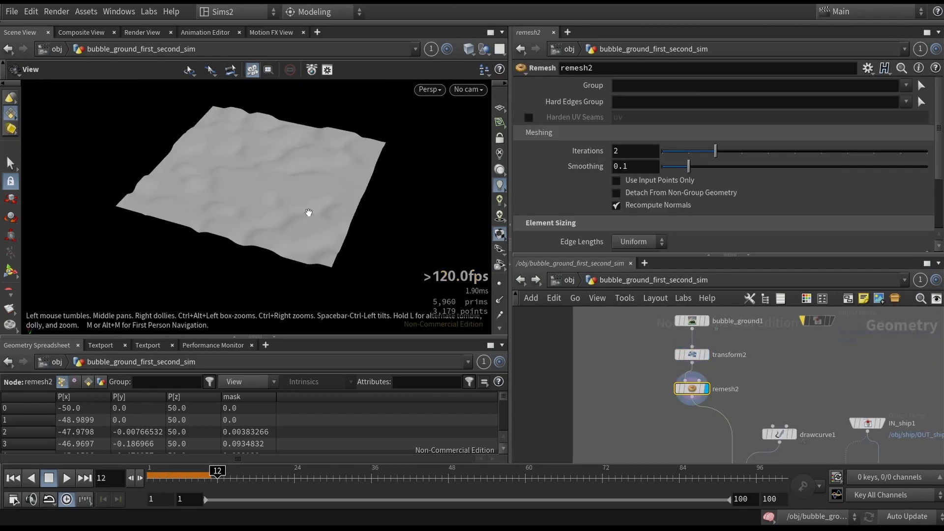
key(shift+w)
drag(307, 213, 338, 254)
key(q)
key(q)
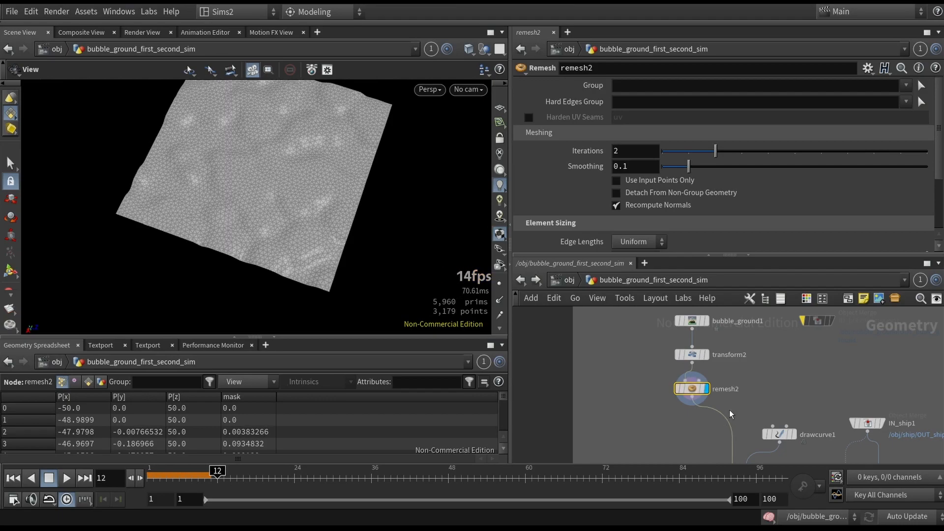
- Display edgefracture1 and visualize its piece attribute to examine the fractured pieces by colour
middle_drag(722, 416, 685, 349)
drag(707, 425, 700, 421)
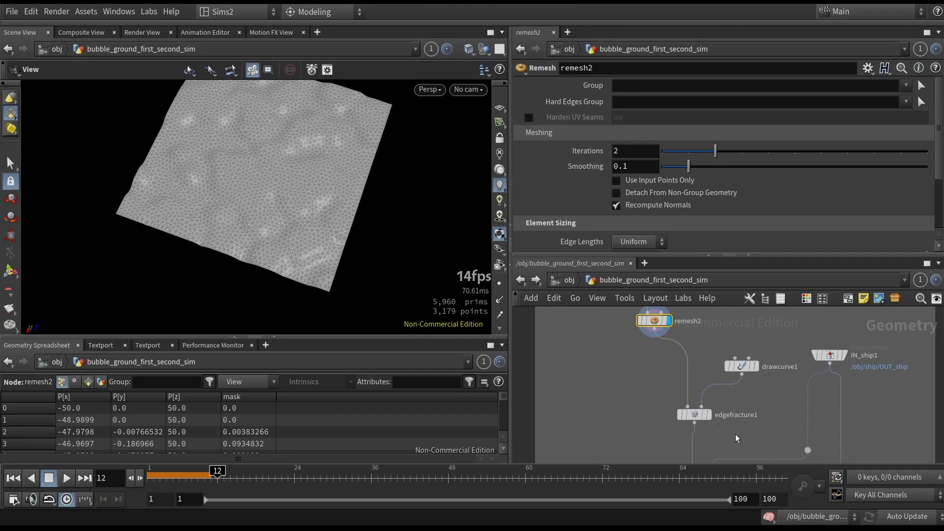
scroll(736, 438, up, 3)
click(676, 406)
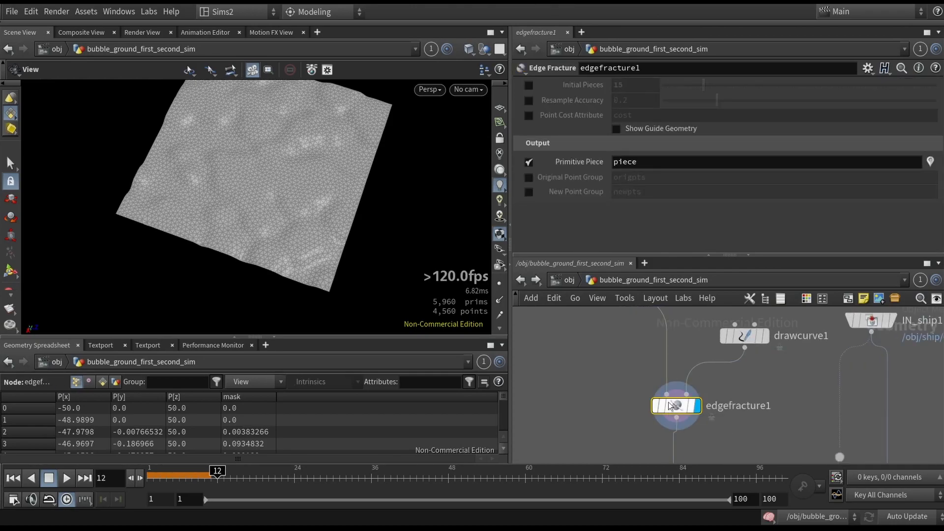
click(932, 165)
scroll(321, 209, up, 3)
drag(315, 209, 256, 215)
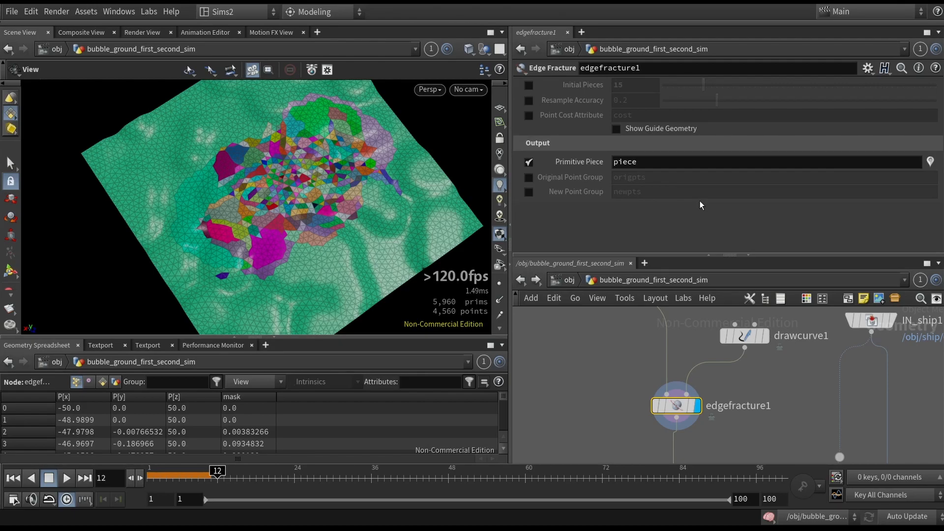
- Activate drawcurve1's stroke tool and draw a sixth scribbled stroke across the fractured area of the ground
middle_drag(777, 380, 768, 385)
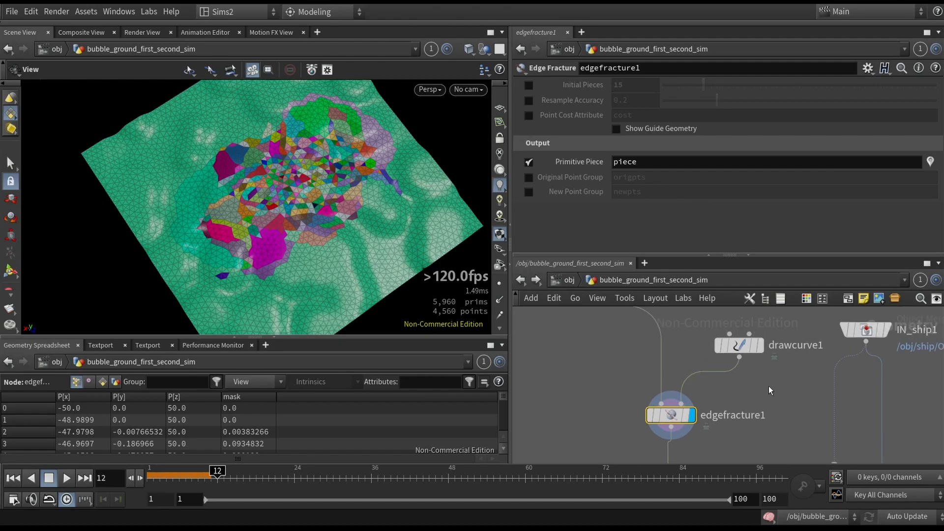
click(735, 347)
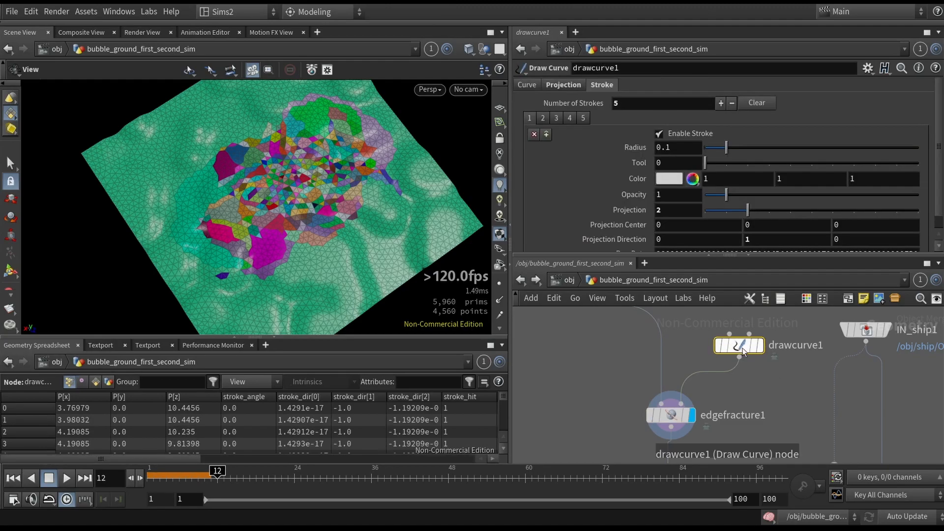
key(Return)
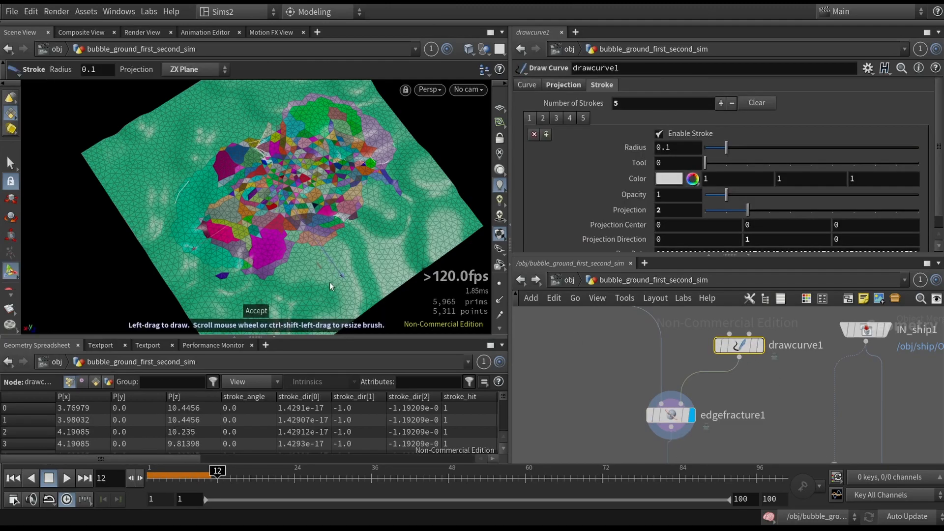
drag(340, 279, 349, 283)
mouse_move(309, 234)
mouse_down()
mouse_move(353, 294)
mouse_move(397, 214)
mouse_move(236, 285)
mouse_move(158, 179)
mouse_up()
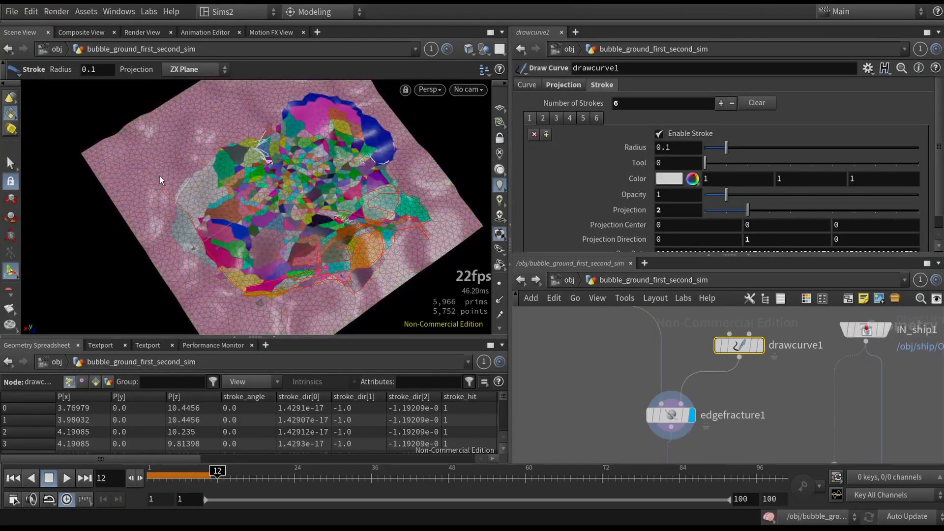
mouse_move(247, 162)
mouse_down()
mouse_move(269, 111)
mouse_move(339, 104)
mouse_move(366, 169)
mouse_move(295, 148)
mouse_move(243, 215)
mouse_move(221, 144)
mouse_move(266, 284)
mouse_move(445, 217)
mouse_up()
- Display drawcurve1 to view its strokes alone and review its Projection settings
click(761, 346)
mouse_move(322, 219)
alt+mouse_down()
mouse_move(334, 192)
mouse_move(344, 231)
alt+mouse_up()
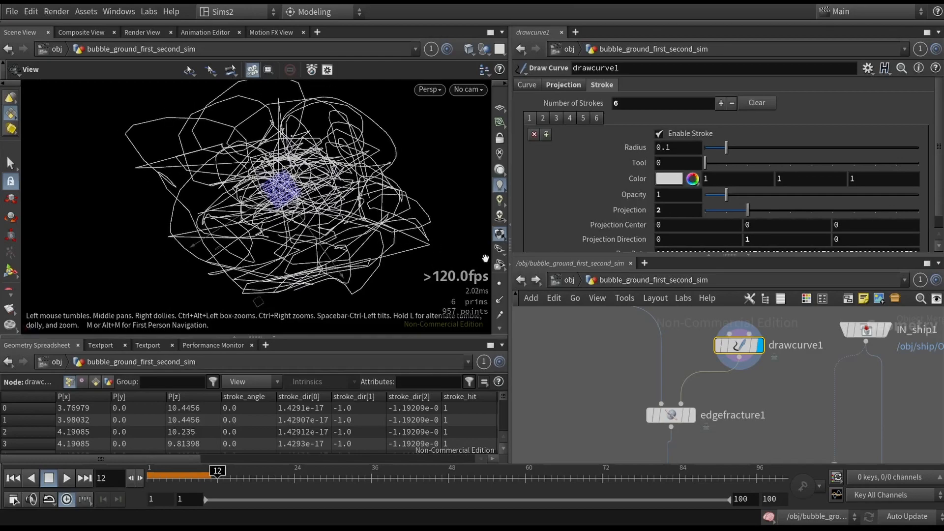
click(559, 88)
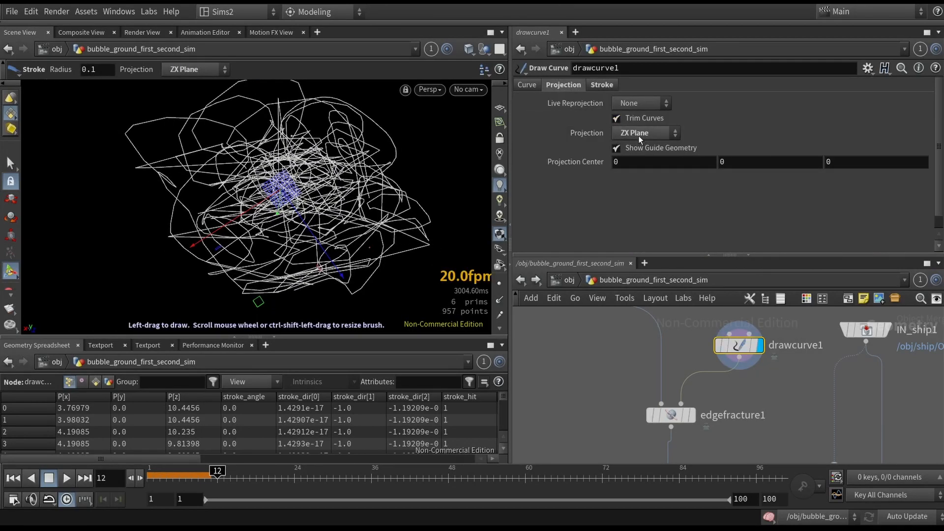
- Display edgefracture1 to examine the new fracture pieces and switch off the piece attribute visualization
middle_drag(798, 392, 804, 367)
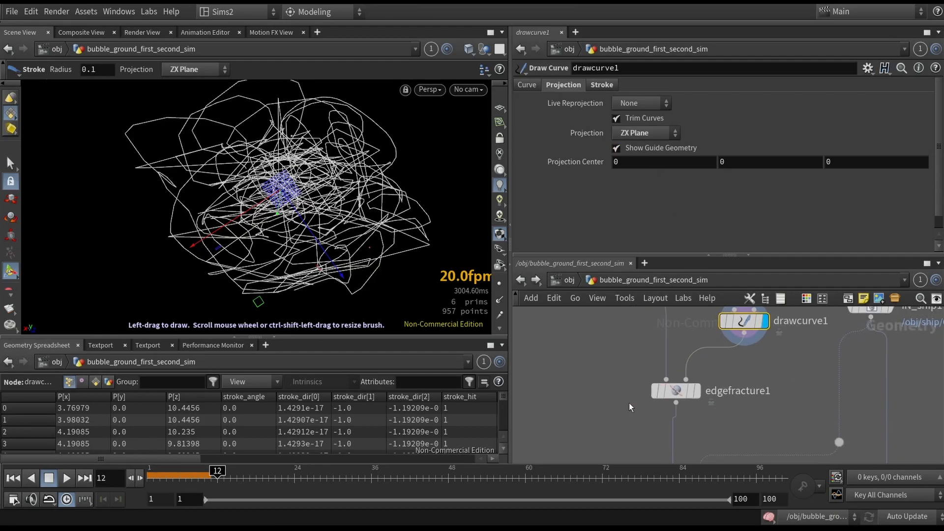
drag(643, 401, 720, 379)
click(697, 391)
mouse_move(369, 260)
alt+mouse_down()
mouse_move(347, 177)
mouse_move(355, 261)
alt+mouse_up()
middle_drag(749, 458, 753, 329)
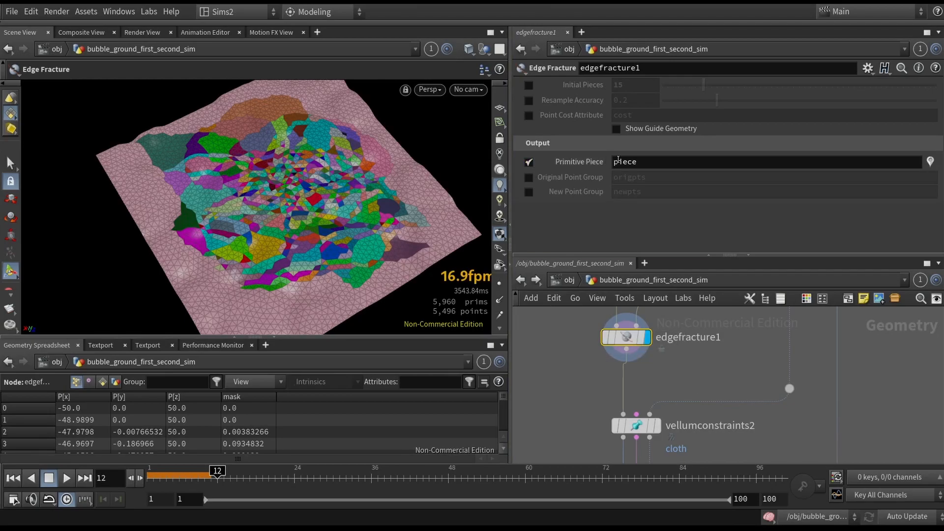
middle_drag(722, 368, 734, 326)
click(935, 167)
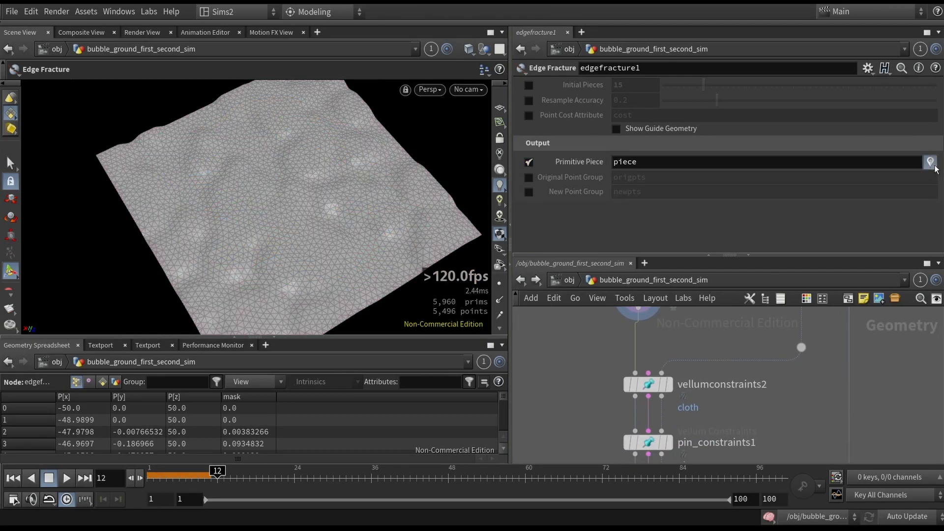
- Display vellumconstraints2 and pin_constraints1 in turn and review the second shot's cloth and pin constraint settings
scroll(813, 437, down, 3)
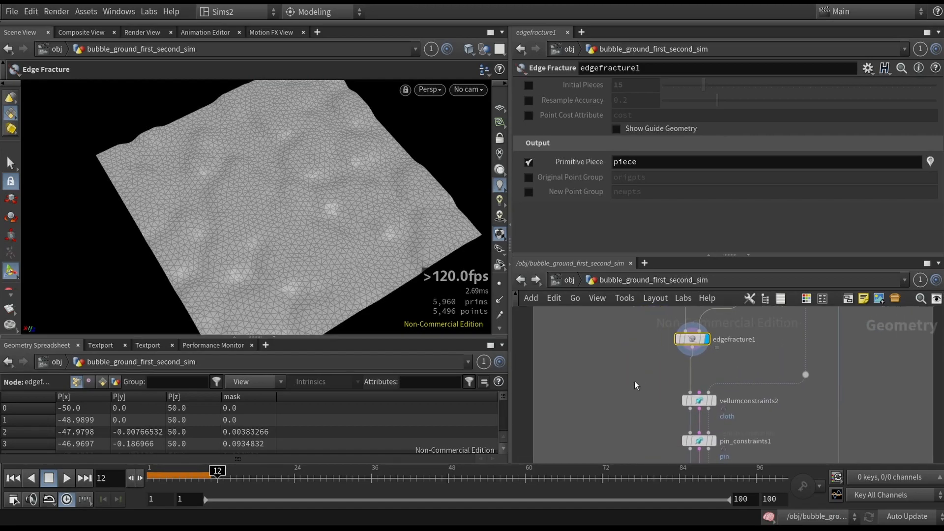
drag(722, 413, 728, 421)
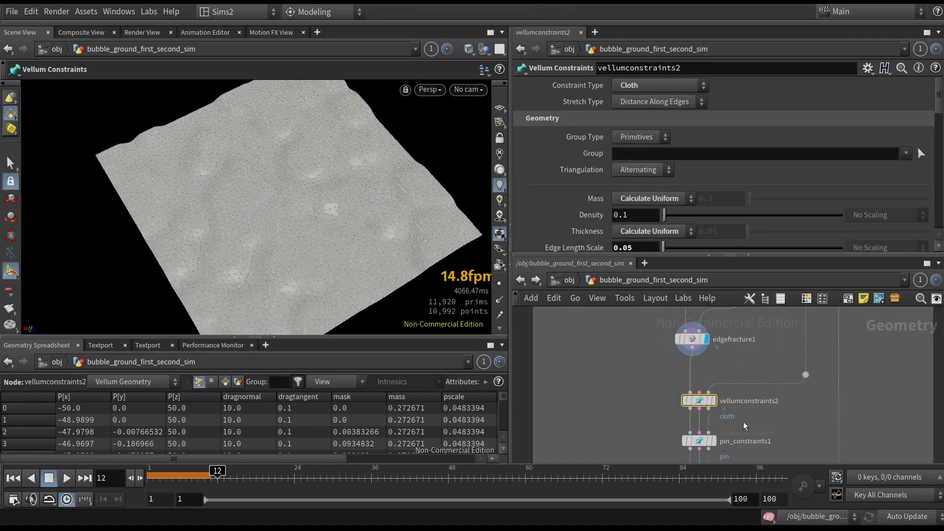
scroll(580, 416, down, 4)
scroll(657, 418, up, 5)
scroll(504, 395, down, 1)
scroll(550, 399, down, 1)
drag(551, 396, 615, 400)
key(r)
middle_drag(638, 408, 708, 373)
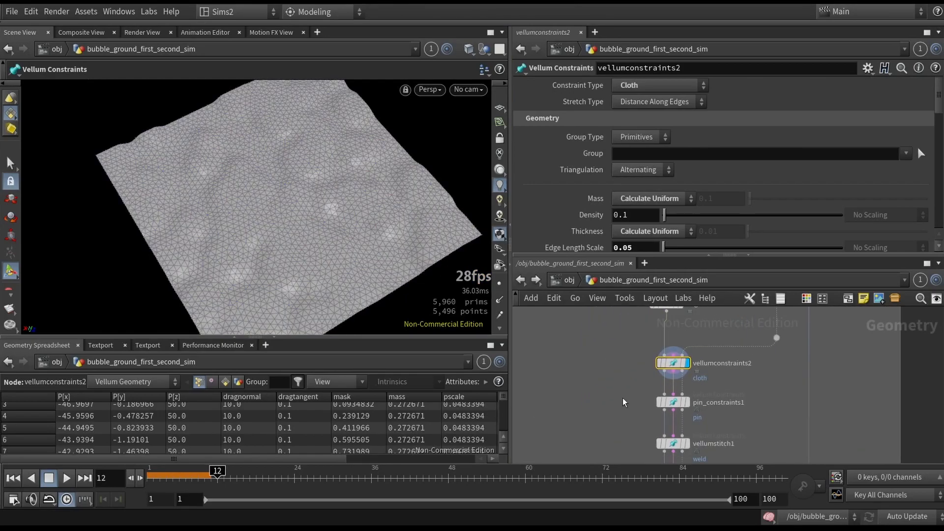
drag(622, 393, 711, 423)
key(r)
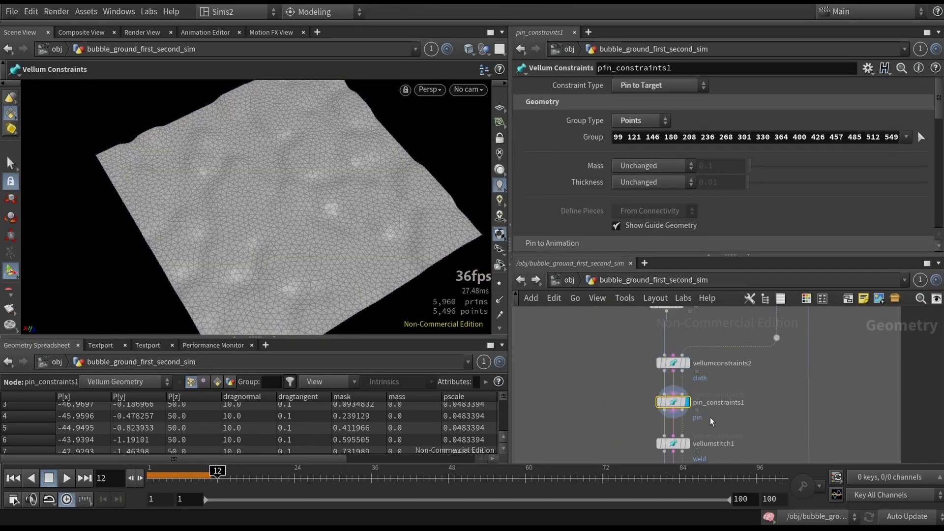
- Highlight the points in pin_constraints1's group to inspect the pinned ground border, keeping the selection as it is
alt+right_drag(399, 266, 382, 221)
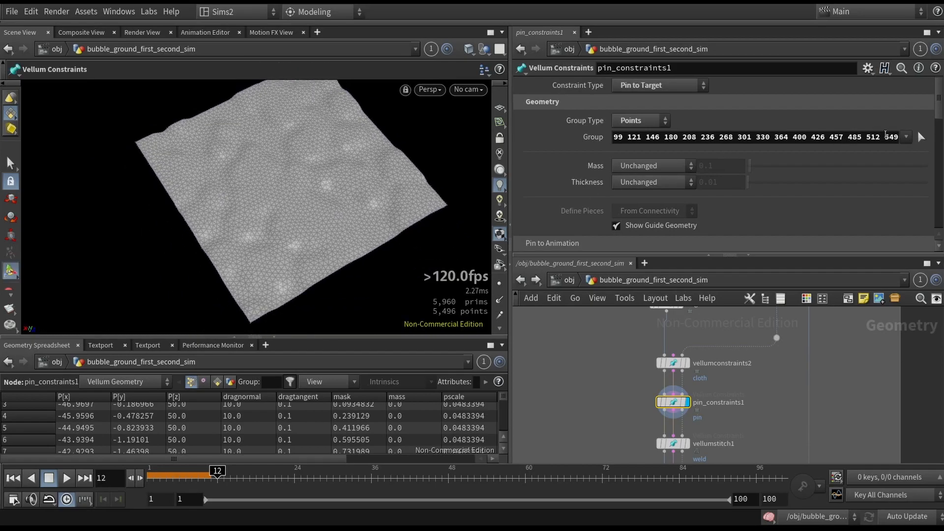
click(920, 137)
alt+drag(362, 212, 332, 220)
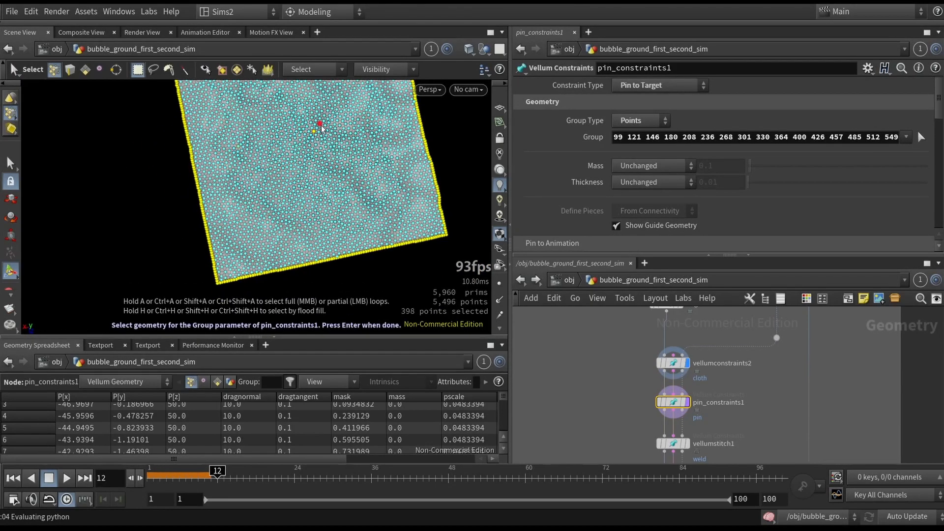
alt+scroll(315, 129, up, 6)
key(Return)
alt+scroll(360, 173, down, 4)
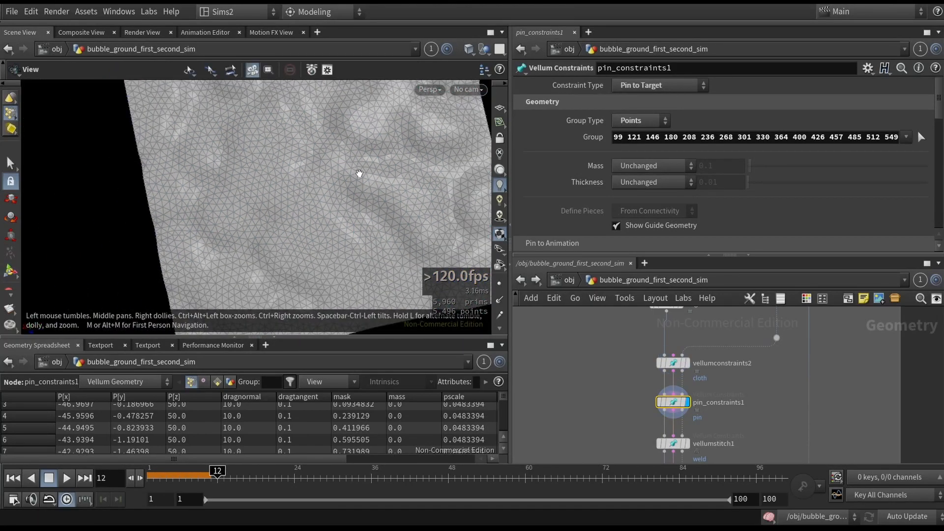
alt+scroll(360, 173, down, 6)
alt+drag(396, 181, 393, 164)
- Select and display vellumstitch1 to examine the weld constraints across the fractured ground
middle_drag(728, 402, 718, 366)
drag(607, 409, 688, 426)
scroll(691, 425, up, 4)
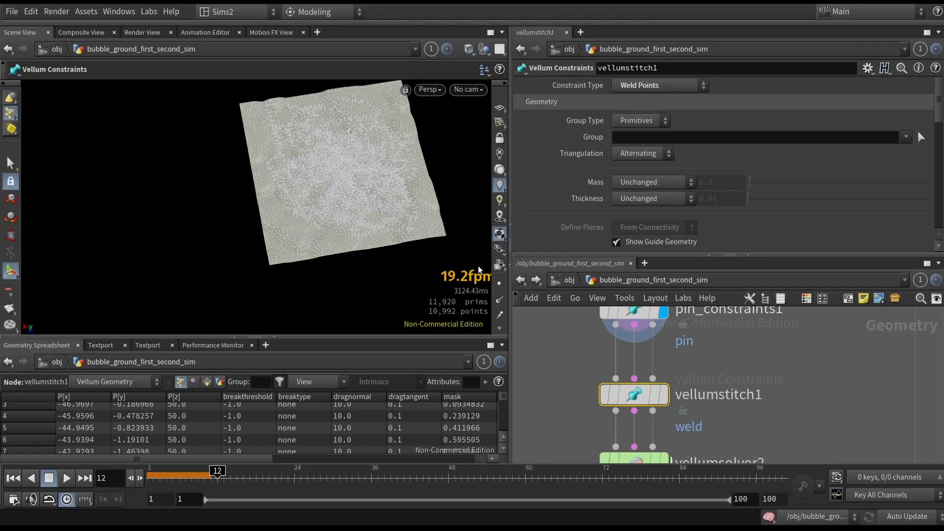
scroll(349, 193, up, 6)
alt+drag(350, 194, 295, 205)
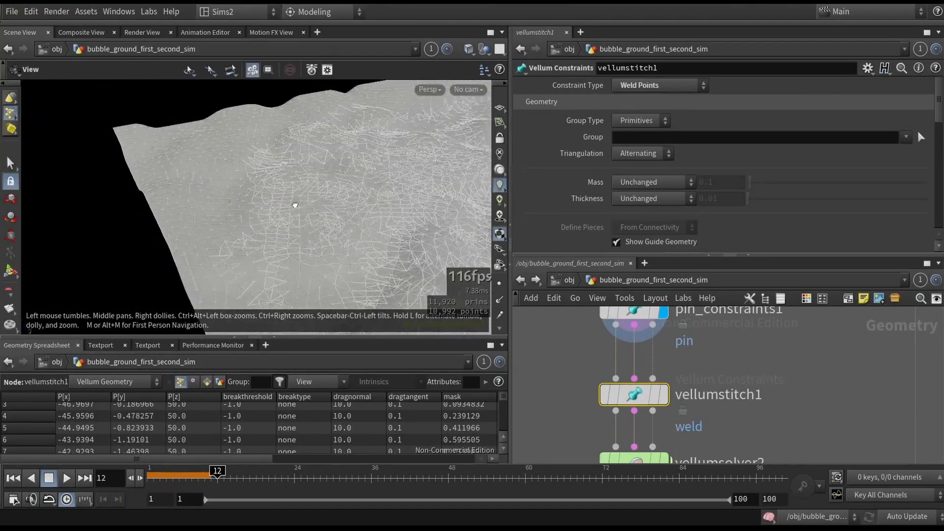
key(Return)
click(664, 395)
alt+drag(395, 276, 443, 254)
scroll(439, 253, down, 8)
alt+middle_drag(438, 253, 302, 221)
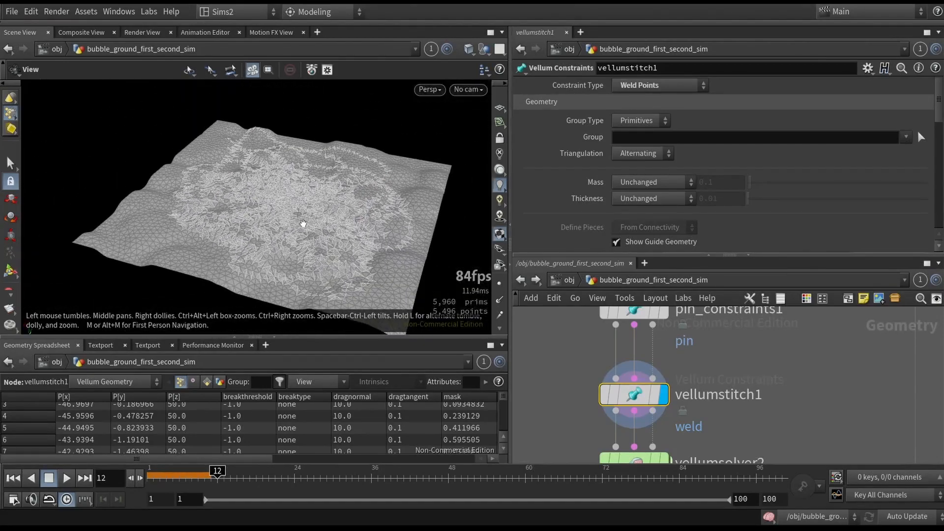
scroll(327, 229, down, 3)
alt+drag(330, 230, 346, 278)
- Select and display vellumsolver2 to inspect the simulated ground at frame 12 and its Forces settings
middle_drag(684, 458, 663, 369)
drag(545, 351, 647, 407)
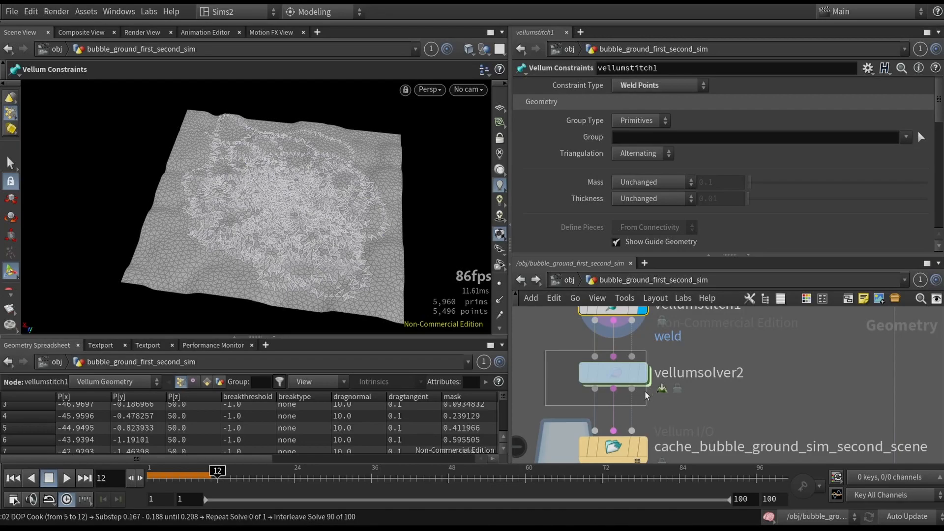
drag(643, 396, 641, 398)
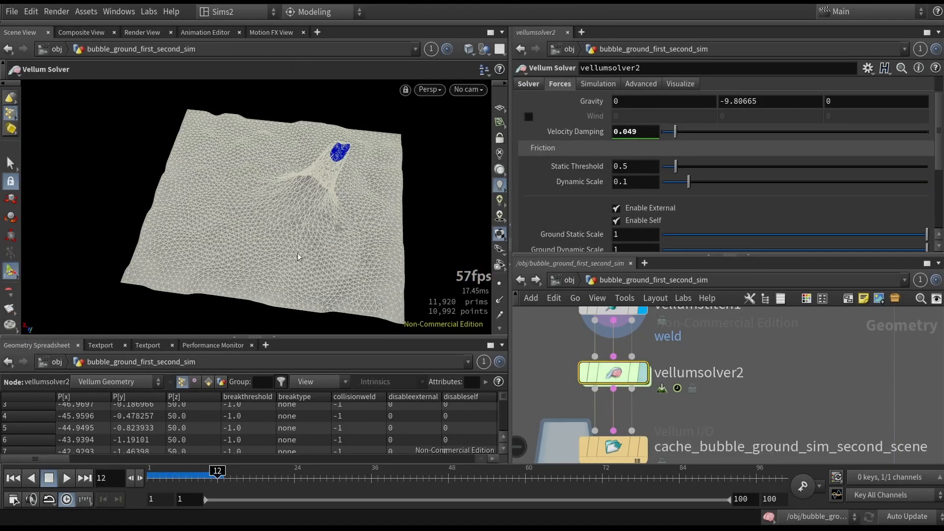
click(644, 373)
alt+drag(338, 227, 263, 238)
- Review vellumstitch1's Bend and Breaking settings, including the breaking threshold and its threshold attribute
middle_drag(688, 349, 714, 433)
click(639, 388)
scroll(679, 208, down, 3)
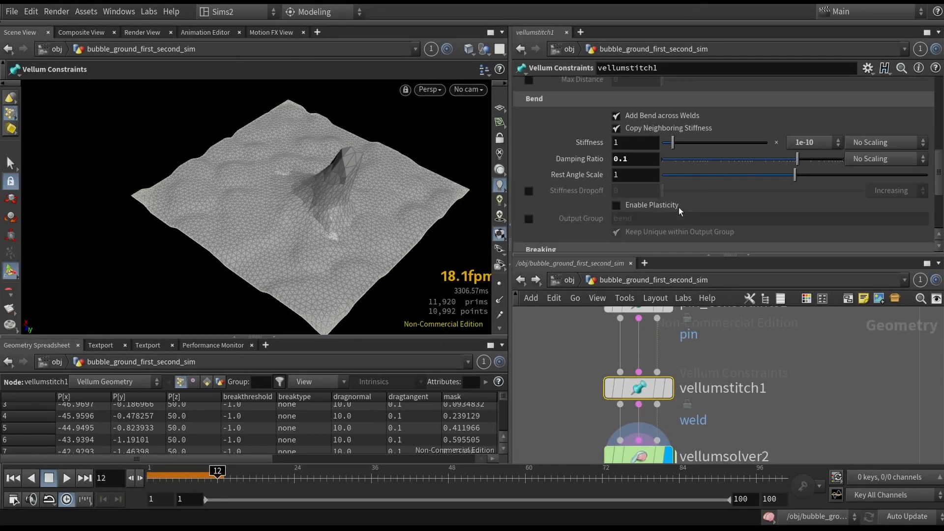
scroll(595, 201, down, 3)
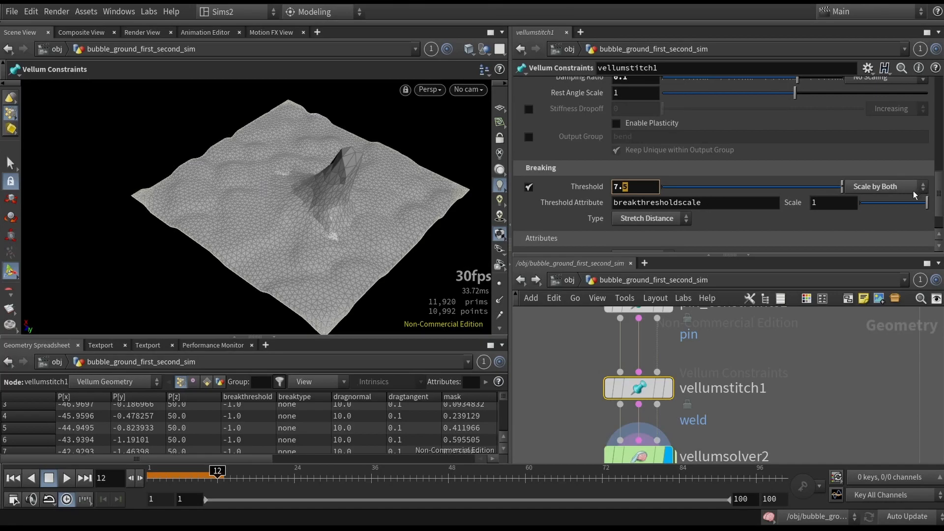
scroll(750, 409, down, 3)
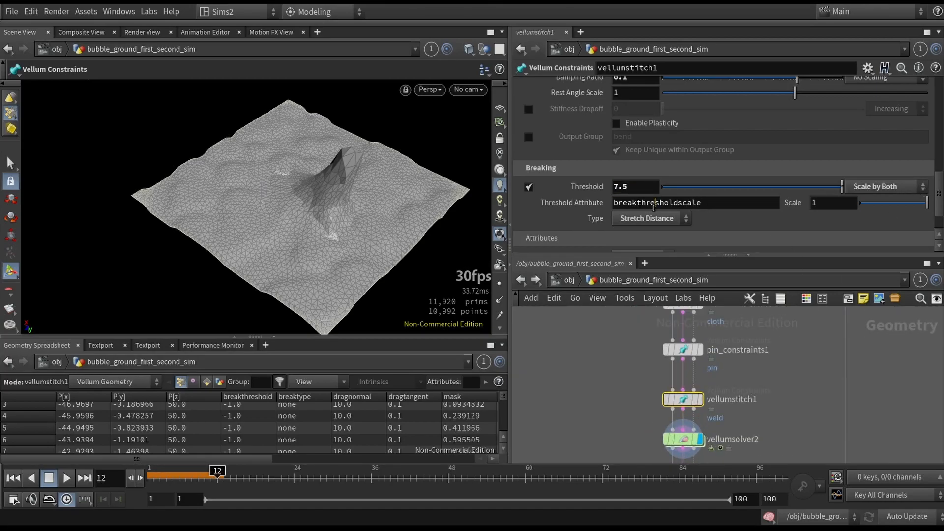
double_click(654, 207)
scroll(639, 413, down, 3)
middle_drag(622, 374, 615, 502)
middle_drag(617, 444, 597, 322)
scroll(583, 375, up, 5)
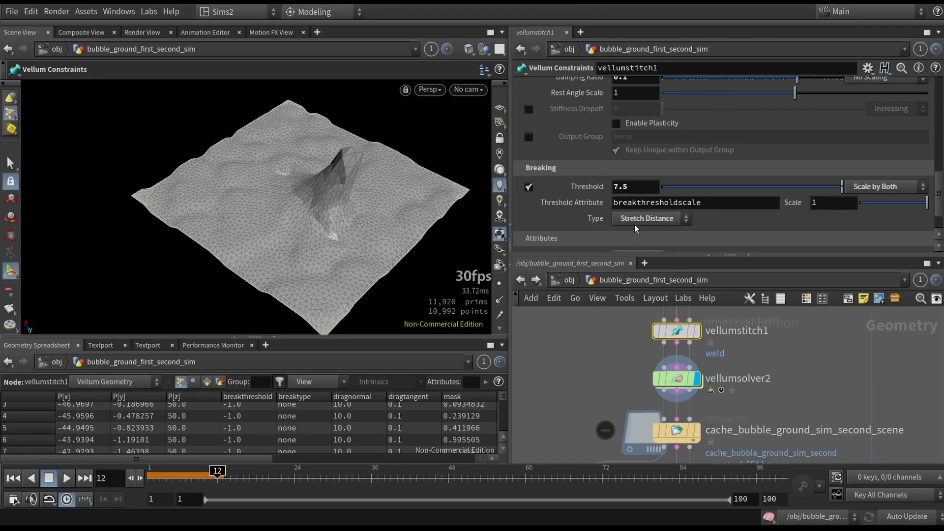
- Switch vellumstitch1's breaking type to Stretch Stress and back to Stretch Distance
click(649, 218)
click(656, 226)
click(645, 221)
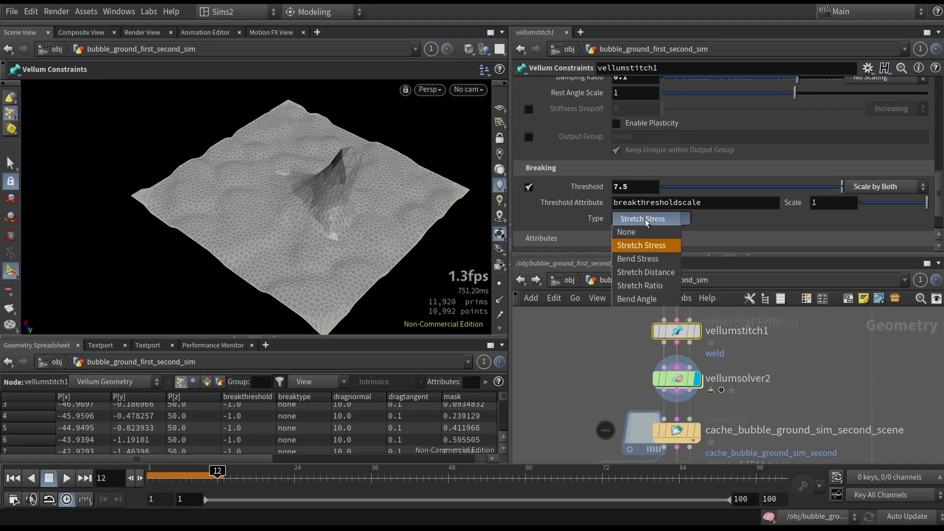
click(645, 272)
click(648, 222)
- Return to frame 1, select vellumsolver2 and play its simulation to watch the ground burst open
click(158, 473)
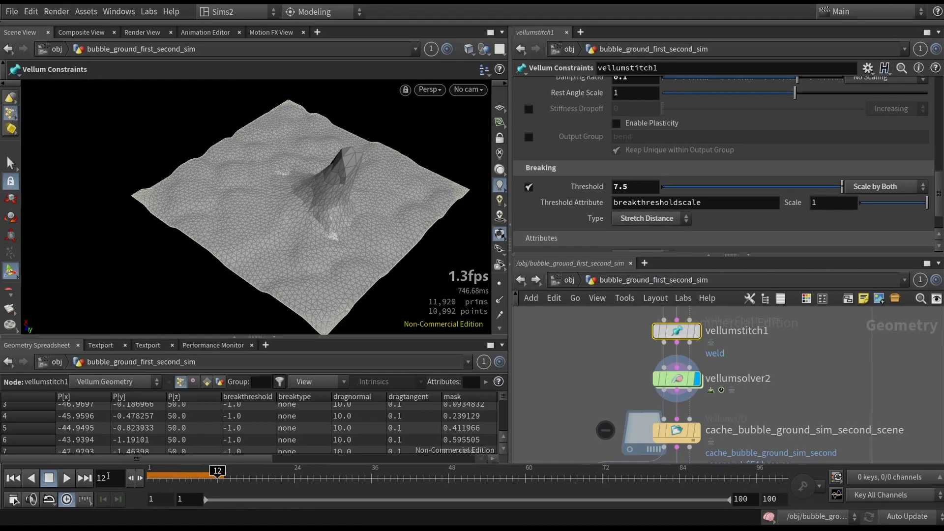
click(152, 476)
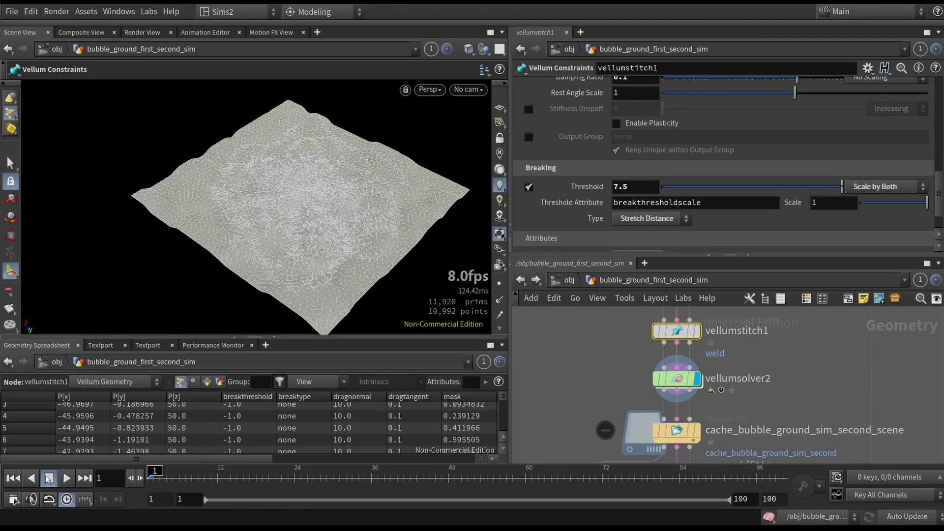
alt+drag(279, 229, 282, 219)
click(676, 378)
alt+drag(326, 270, 327, 237)
click(66, 478)
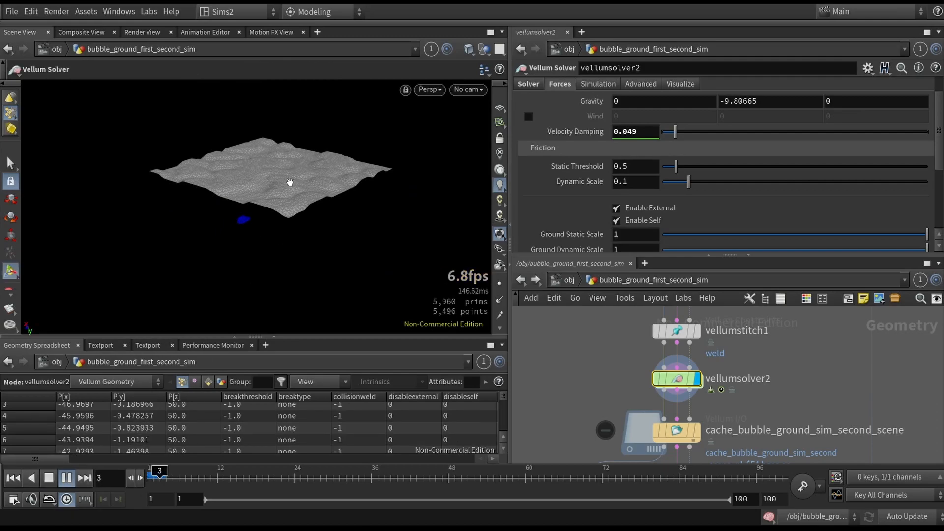
key(Return)
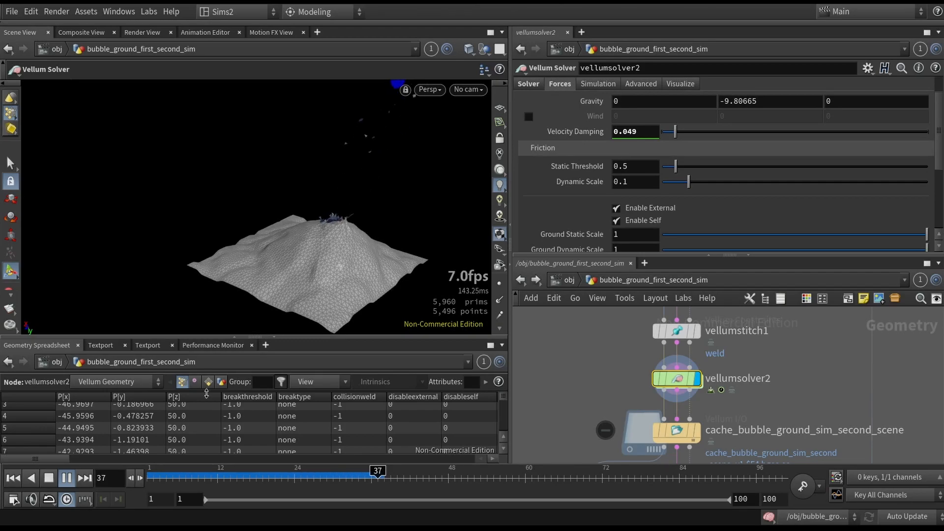
- Play the simulation backwards, stop at frame 24 and inspect the torn peak with and without wireframe shading
click(31, 478)
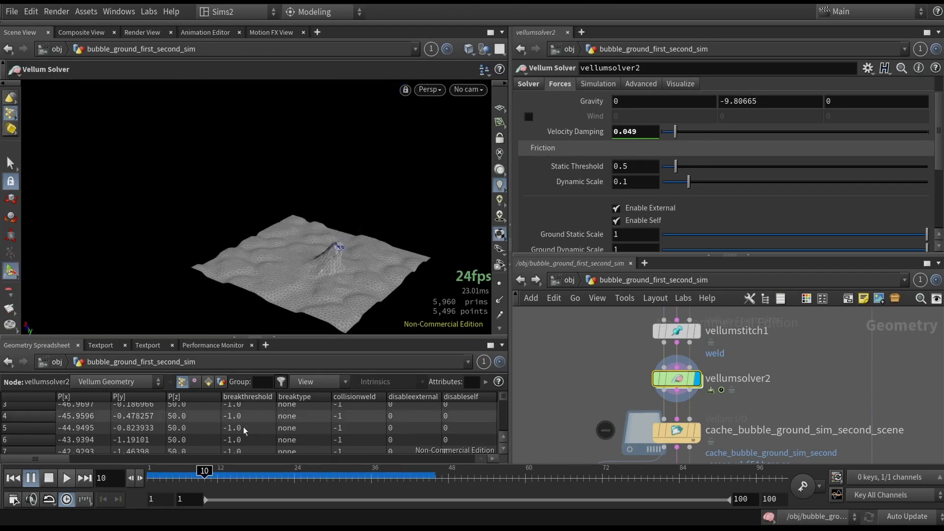
click(189, 475)
mouse_move(353, 179)
alt+mouse_down()
mouse_move(367, 202)
mouse_move(359, 182)
mouse_move(232, 224)
mouse_move(208, 151)
mouse_move(269, 199)
mouse_move(205, 116)
mouse_move(358, 194)
mouse_move(237, 215)
mouse_move(246, 231)
mouse_move(258, 219)
mouse_move(287, 227)
mouse_move(291, 187)
mouse_move(333, 259)
mouse_move(293, 204)
alt+mouse_up()
key(shift+w)
scroll(208, 151, down, 2)
key(shift+w)
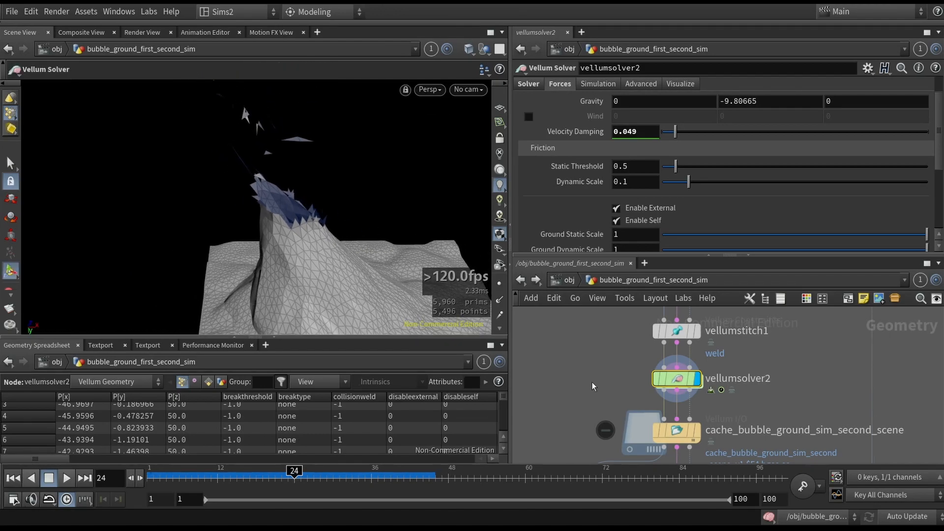
- Review the second scene's cache node settings and display mountain2's noise without wireframe
middle_drag(688, 432, 673, 403)
click(662, 401)
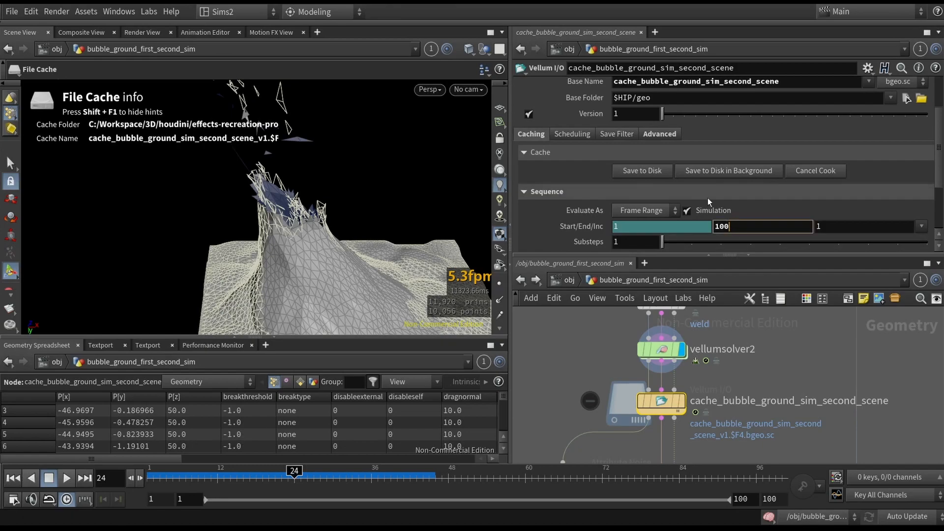
middle_drag(737, 382, 773, 315)
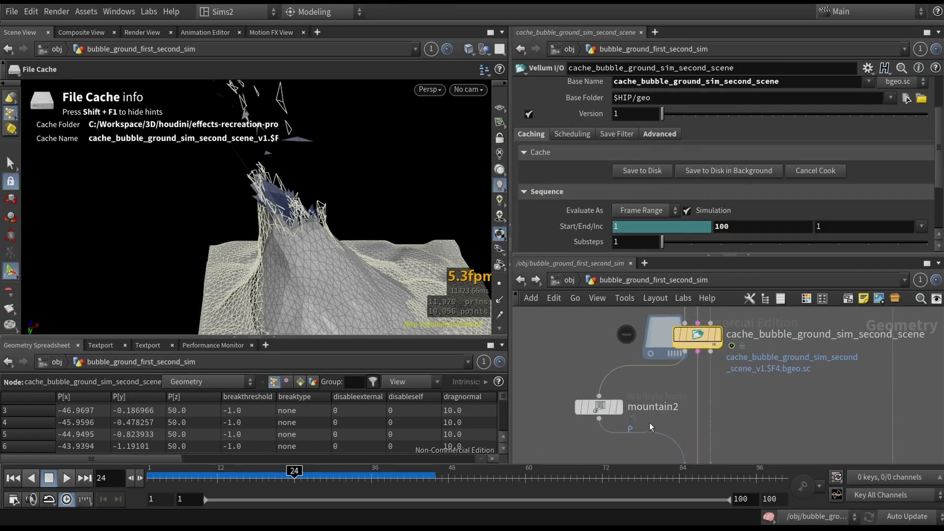
click(612, 403)
alt+middle_drag(373, 276, 355, 234)
key(shift+w)
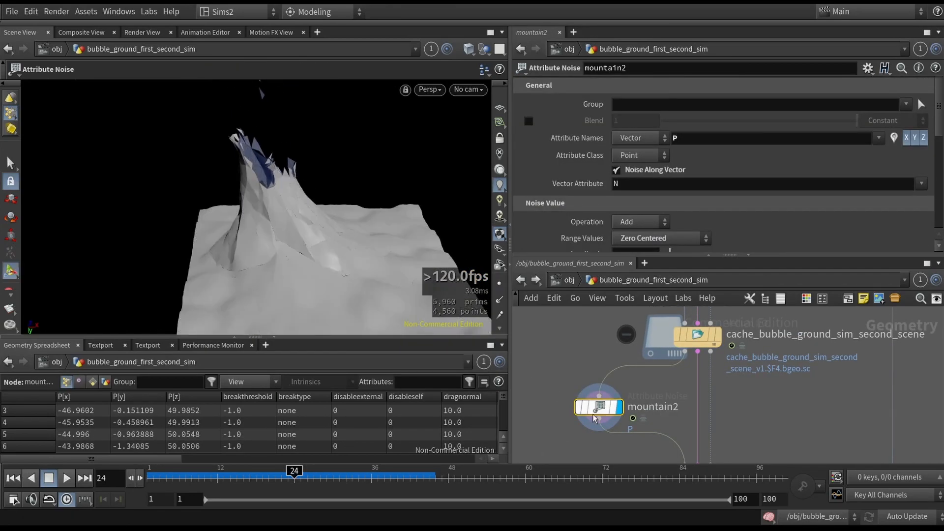
- Display vellumpostprocess1 to examine its welded, Catmull-Clark subdivided ground against mountain2
middle_drag(600, 420, 563, 335)
click(661, 390)
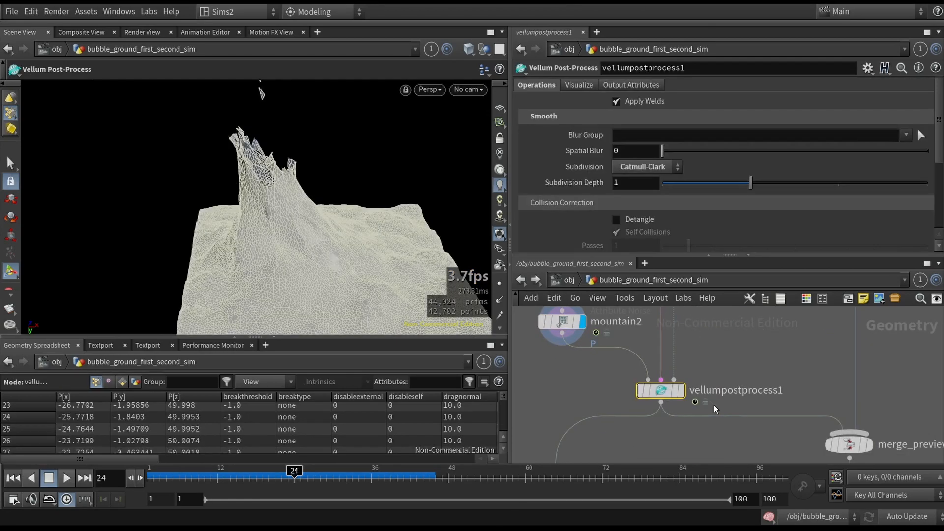
click(681, 391)
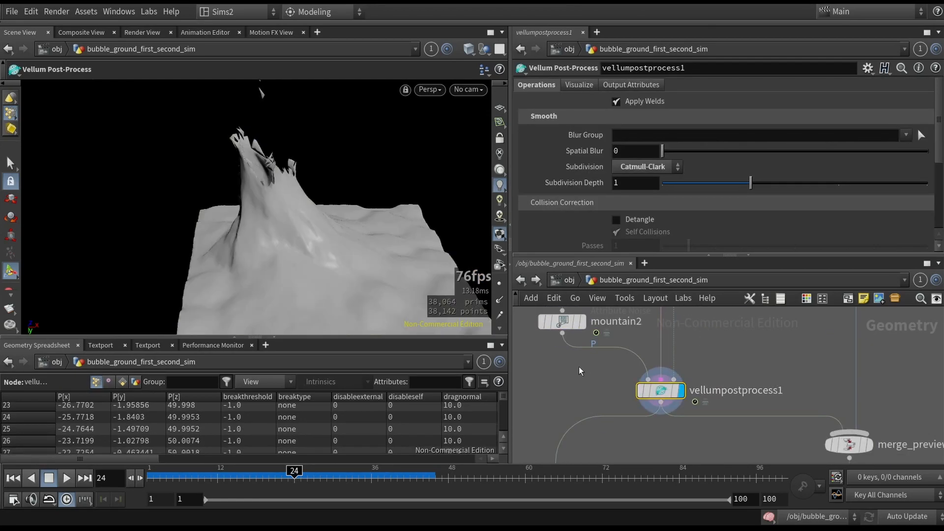
click(562, 322)
- Display transform1's merged preview of both grounds rotated -90 degrees and switch off the point display
middle_drag(685, 462, 518, 431)
click(683, 392)
click(683, 442)
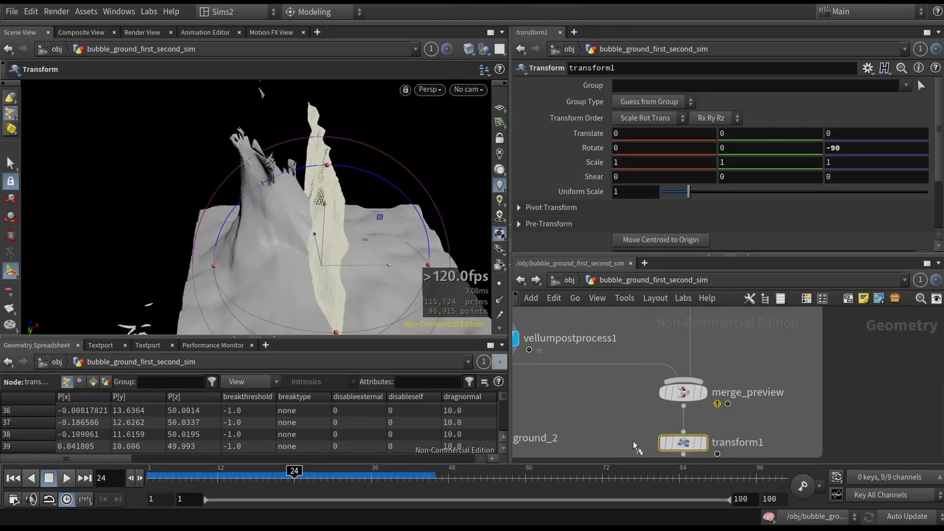
click(667, 443)
key(s)
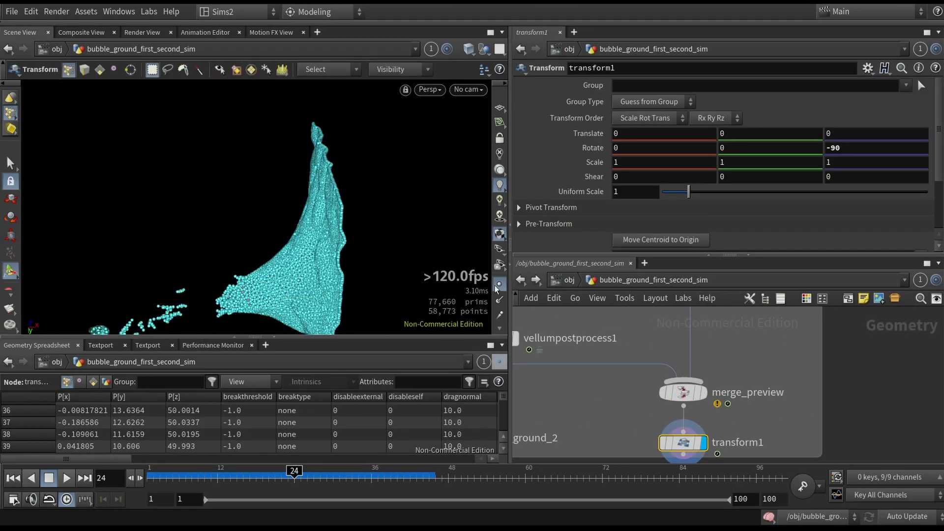
key(Escape)
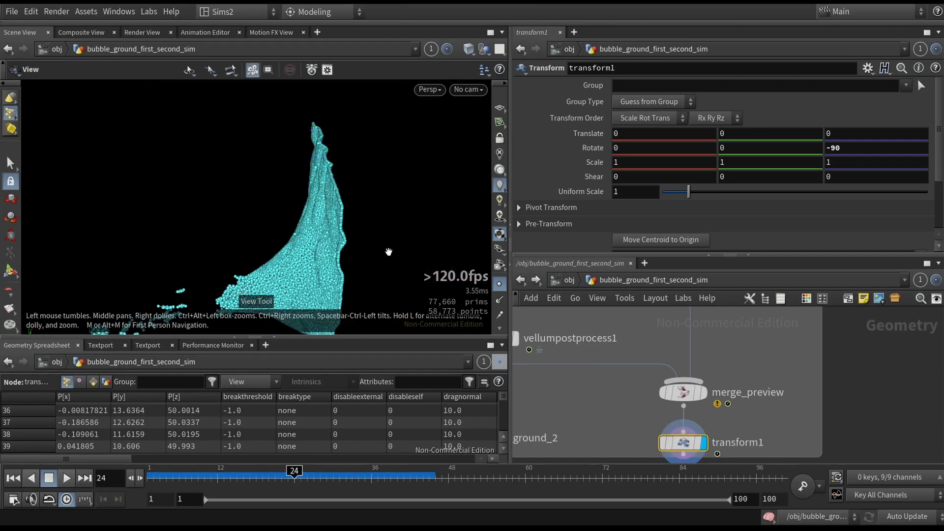
click(499, 285)
- Play the merged preview to examine the bubble and ground from several angles, and return to the first frame
drag(310, 204, 348, 190)
scroll(348, 190, up, 2)
drag(209, 479, 119, 470)
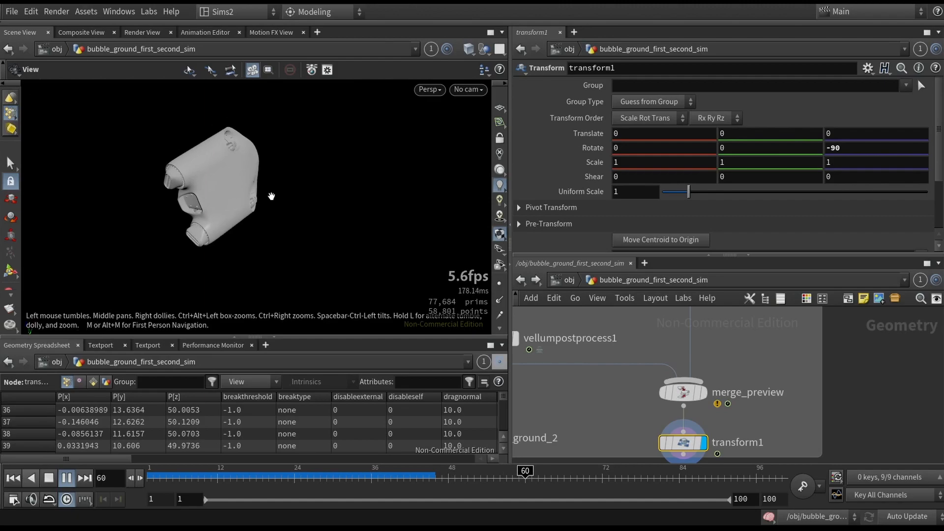
click(14, 478)
middle_drag(404, 137, 332, 219)
scroll(339, 214, down, 3)
middle_drag(379, 175, 353, 211)
mouse_move(354, 212)
mouse_down()
mouse_move(322, 183)
mouse_move(358, 215)
mouse_up()
- Change the viewport background to the light blue-grey gradient and play the merged preview to frame 25
key(d)
click(343, 86)
click(105, 108)
click(94, 122)
key(Escape)
click(68, 478)
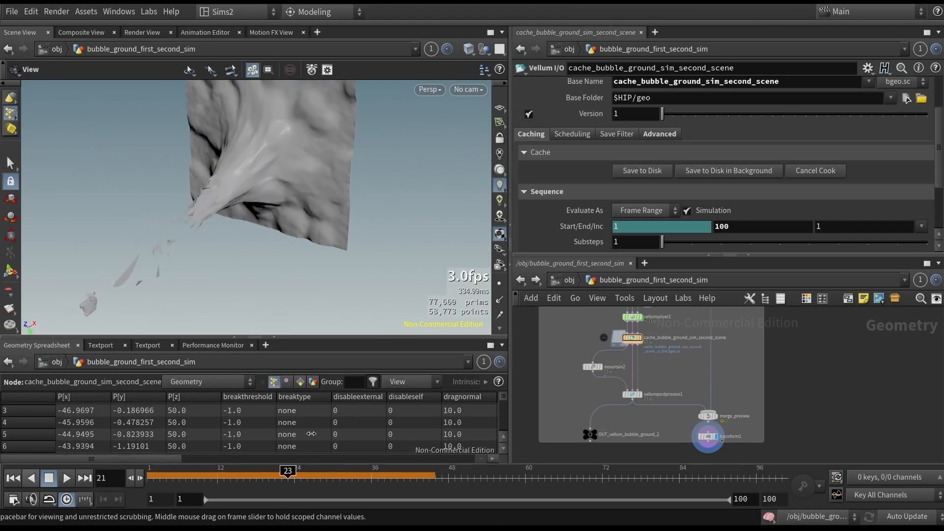
drag(311, 212, 370, 178)
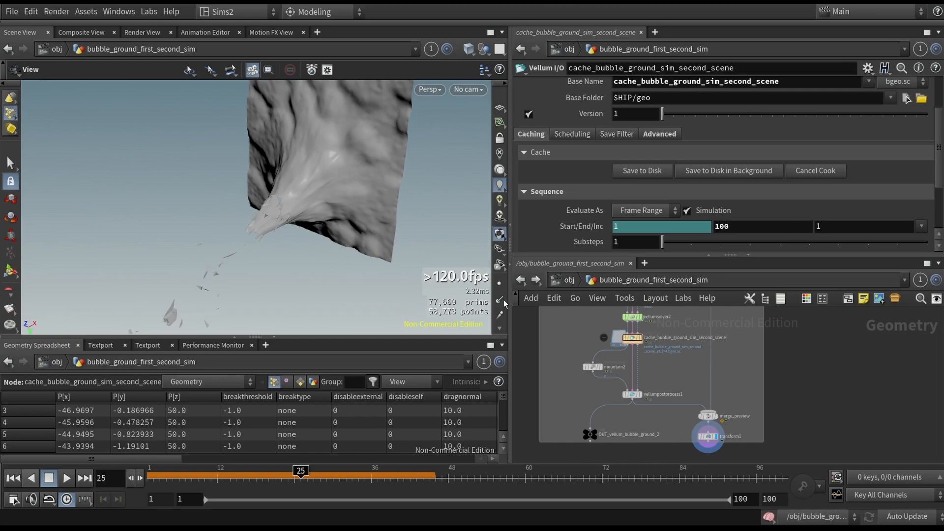
- Select vellumconstraints2 and review its Bend stiffness, which is scaled by the bendstiffness attribute
middle_drag(633, 370, 627, 401)
scroll(595, 319, up, 5)
middle_drag(601, 323, 549, 416)
click(644, 328)
middle_drag(700, 360, 711, 391)
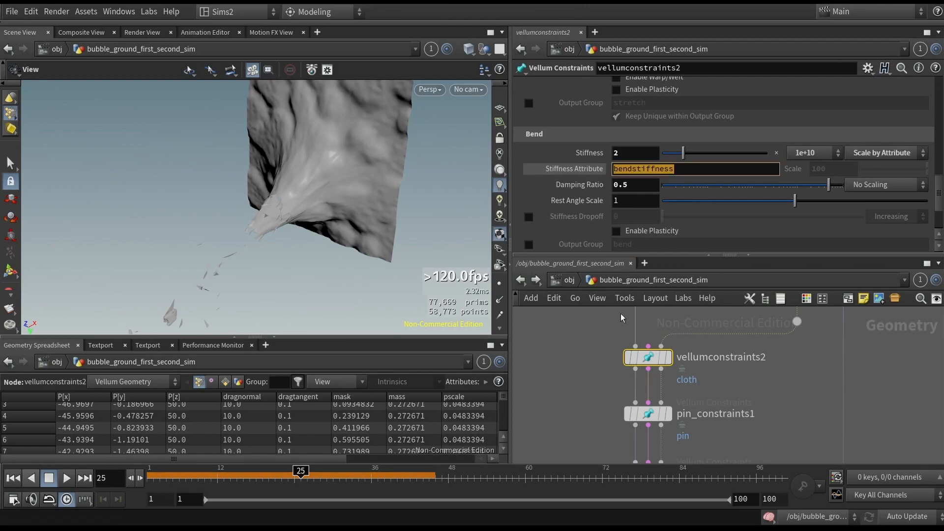
middle_drag(602, 363, 615, 392)
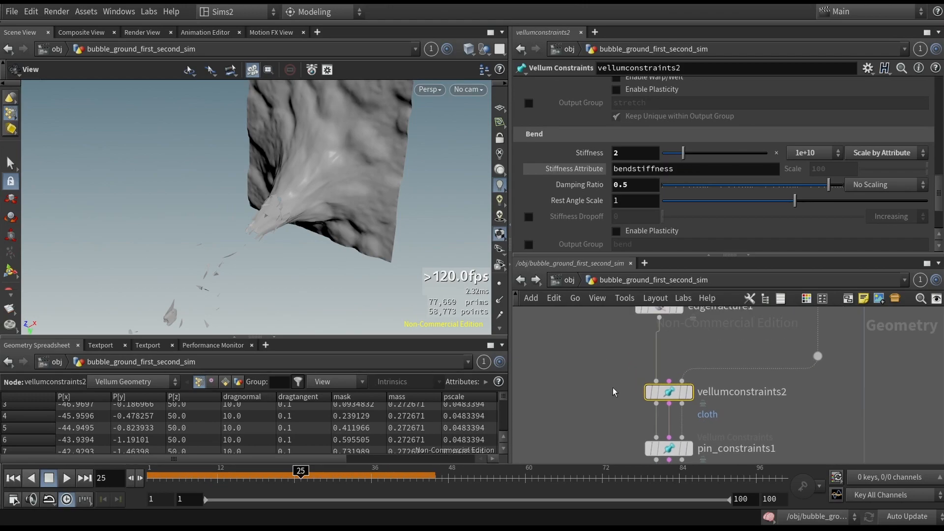
- Add an Attribute Paint node beside vellumconstraints2, view its Attributes settings and reselect vellumconstraints2
key(Tab)
text(paint)
key(Down)
key(Down)
key(Down)
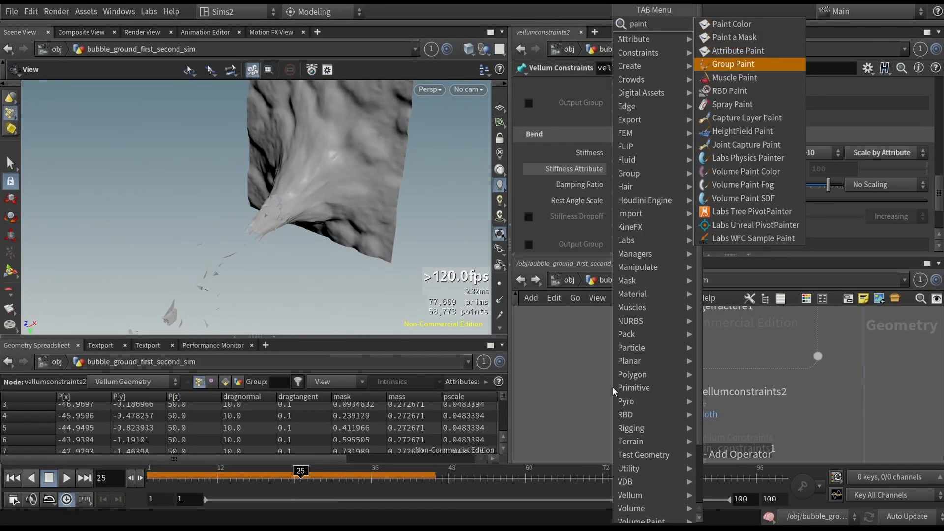
key(Return)
click(565, 381)
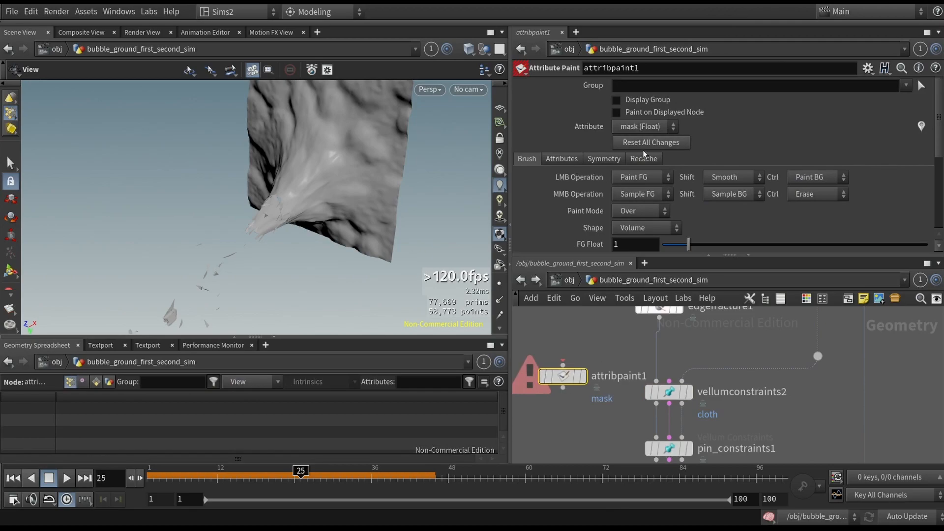
click(561, 158)
click(666, 393)
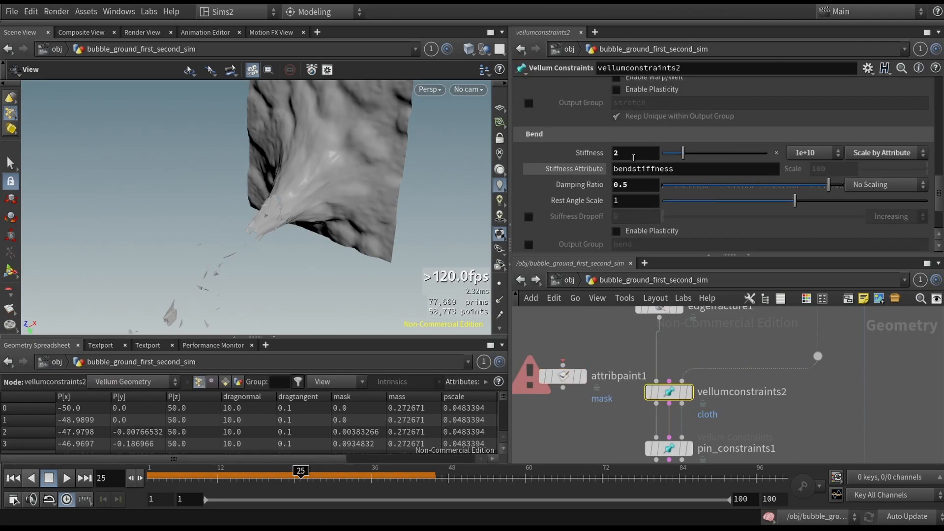
- Set the attribute name of the attribpaint1 node to bendstiffness
key(ctrl+a)
click(564, 378)
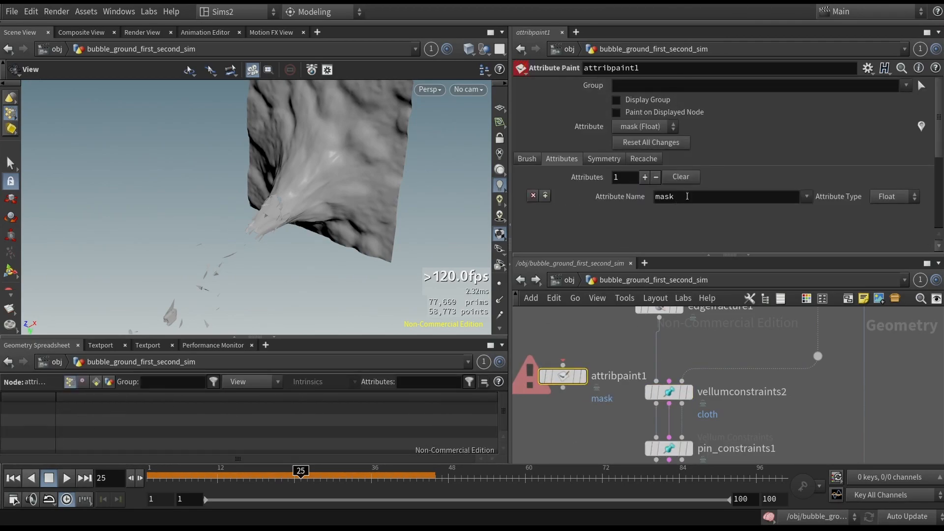
key(Return)
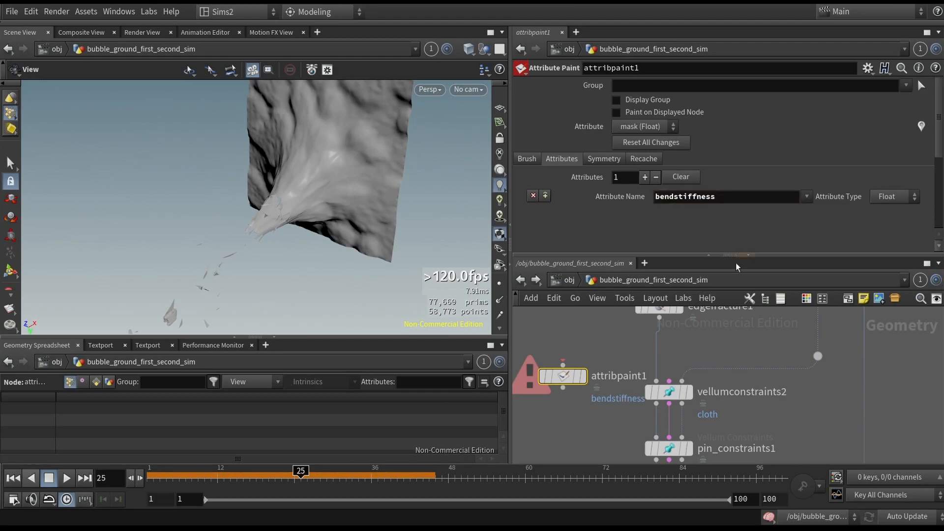
- Connect the edgefracture1 output to attribpaint1 and display that node with its paint tool active in the viewport
drag(576, 375, 659, 318)
click(585, 371)
drag(276, 163, 319, 173)
key(Return)
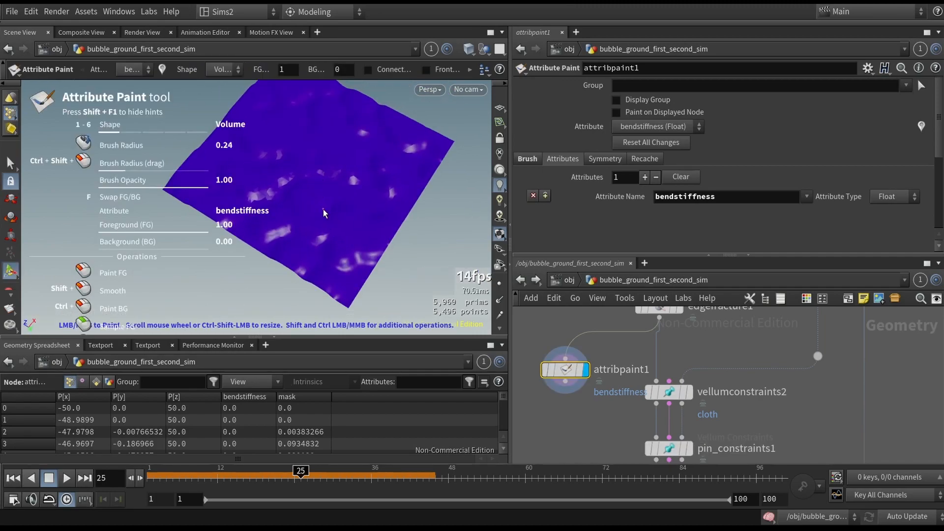
- Enlarge the brush, paint a bendstiffness patch at foreground value 1.00 over the ground's centre, and reduce the brush radius to about 2.95
scroll(321, 216, up, 8)
scroll(327, 216, down, 4)
scroll(328, 214, up, 15)
click(319, 188)
click(305, 162)
scroll(372, 197, down, 1)
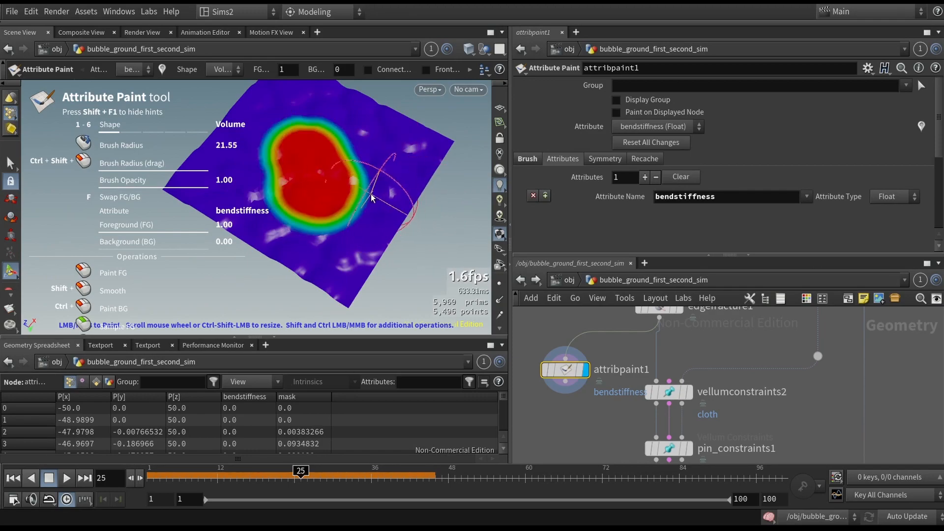
scroll(339, 188, up, 1)
scroll(340, 189, down, 4)
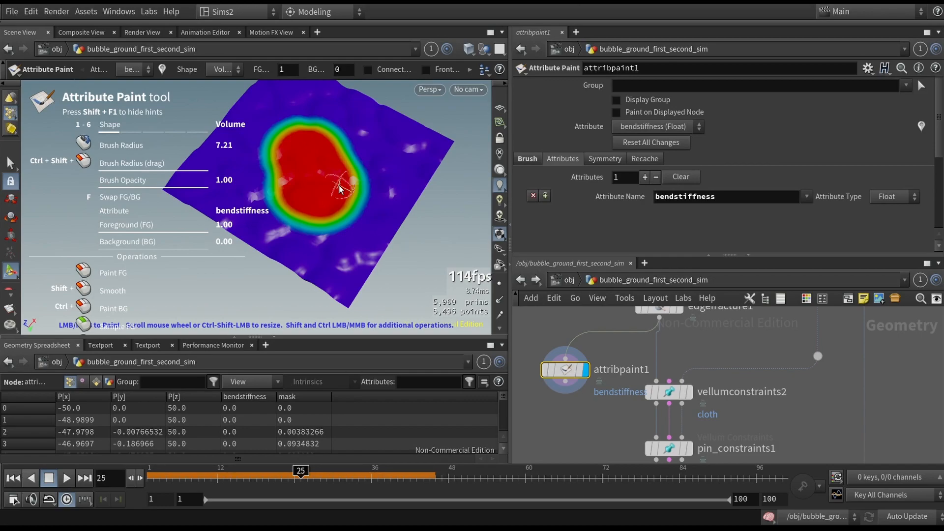
scroll(319, 241, down, 5)
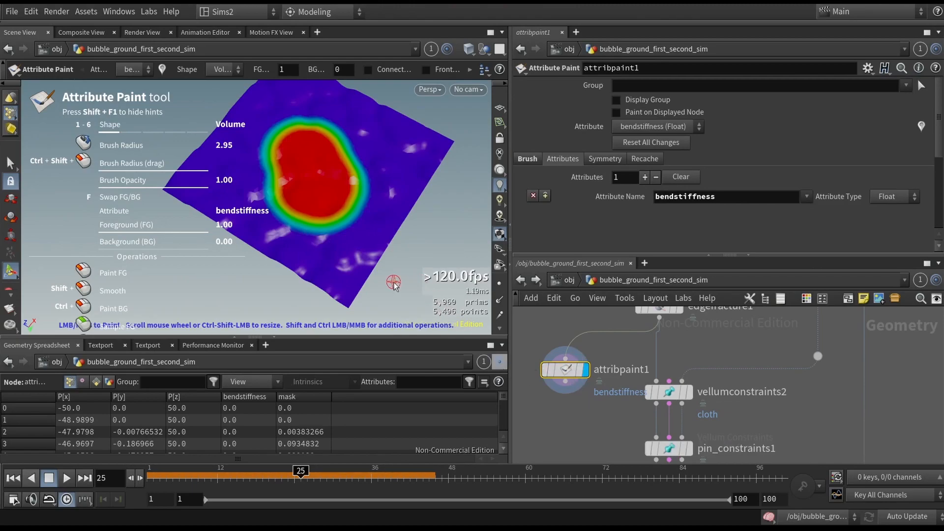
- Delete the attribpaint1 node from the network
key(Tab)
key(Tab)
key(Escape)
key(Delete)
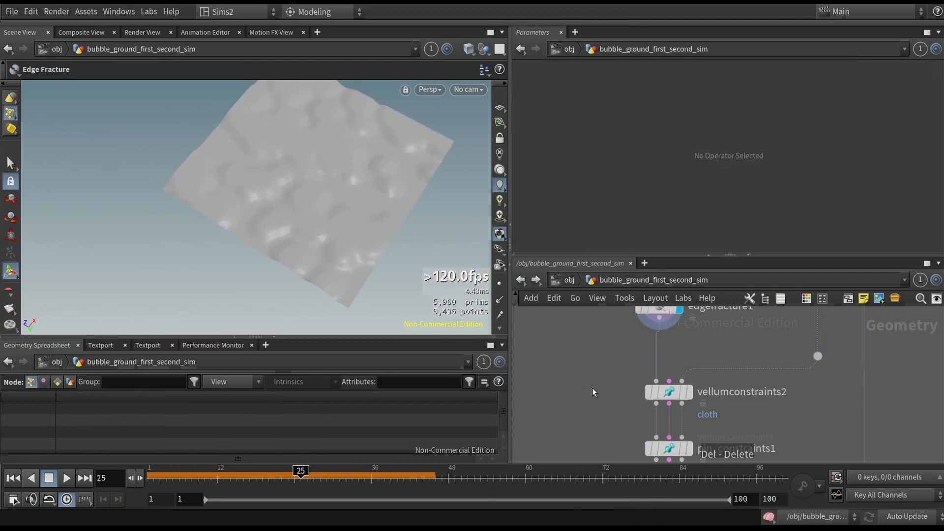
- Display the transform1 node below merge_preview to show the merged bubble and ground simulation again
scroll(605, 436, down, 2)
middle_drag(609, 443, 618, 277)
middle_drag(626, 459, 635, 364)
drag(730, 396, 795, 418)
key(r)
alt+drag(361, 220, 363, 181)
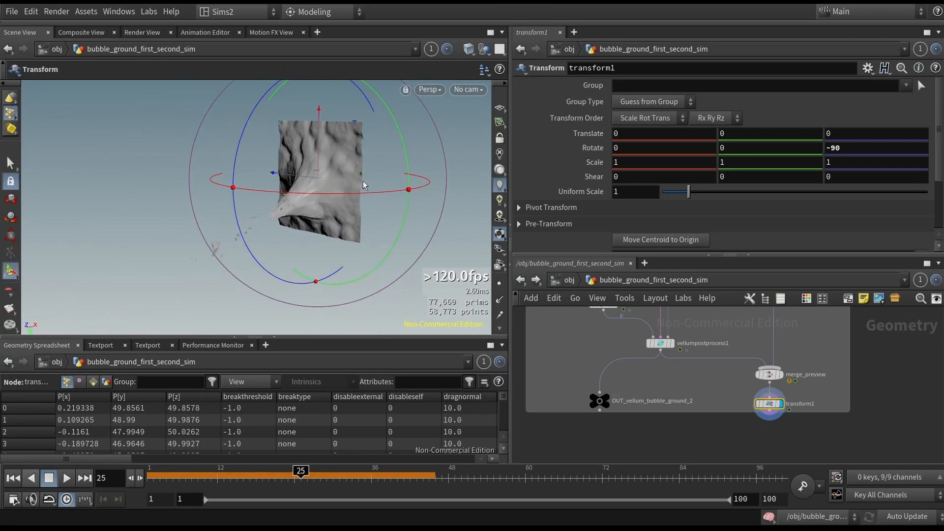